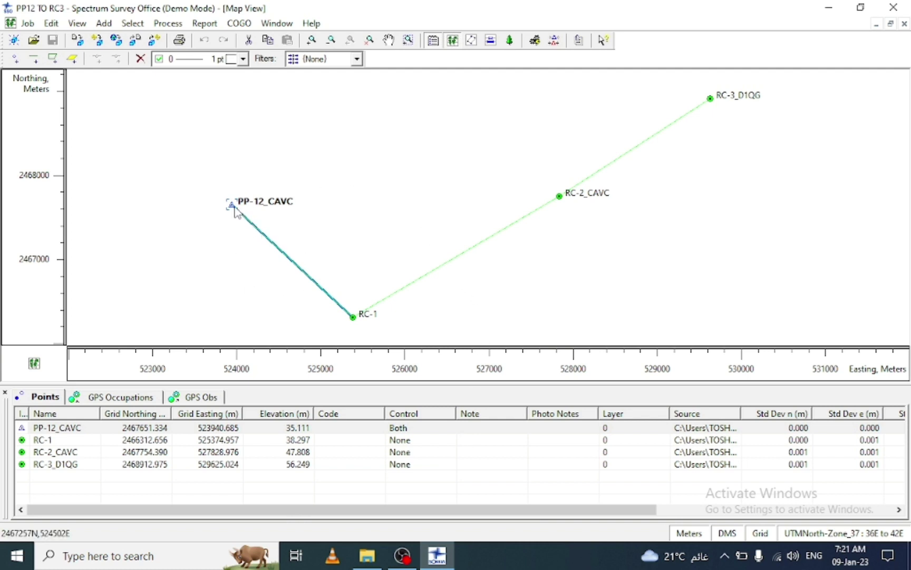
Create a new report named BENCHMARK in the report configuration.
left_click(205, 23)
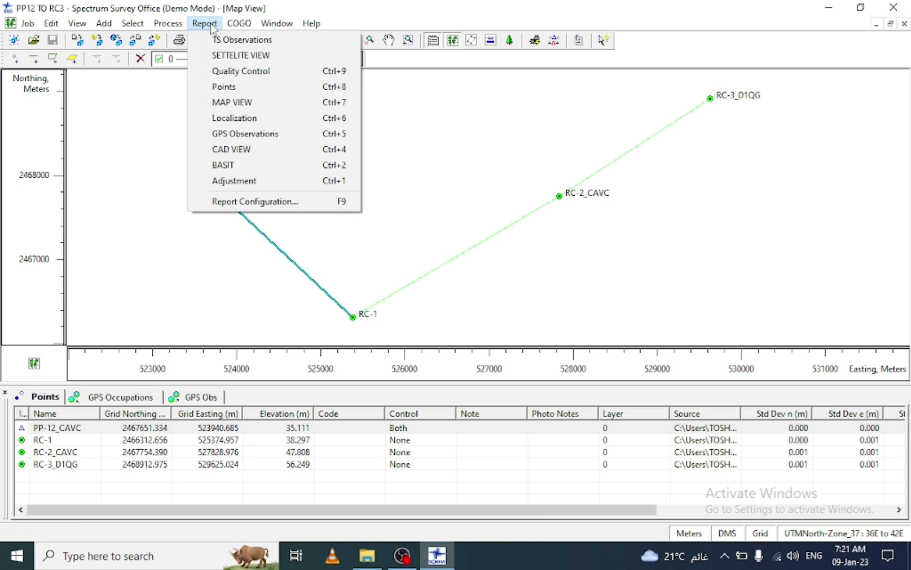
left_click(245, 203)
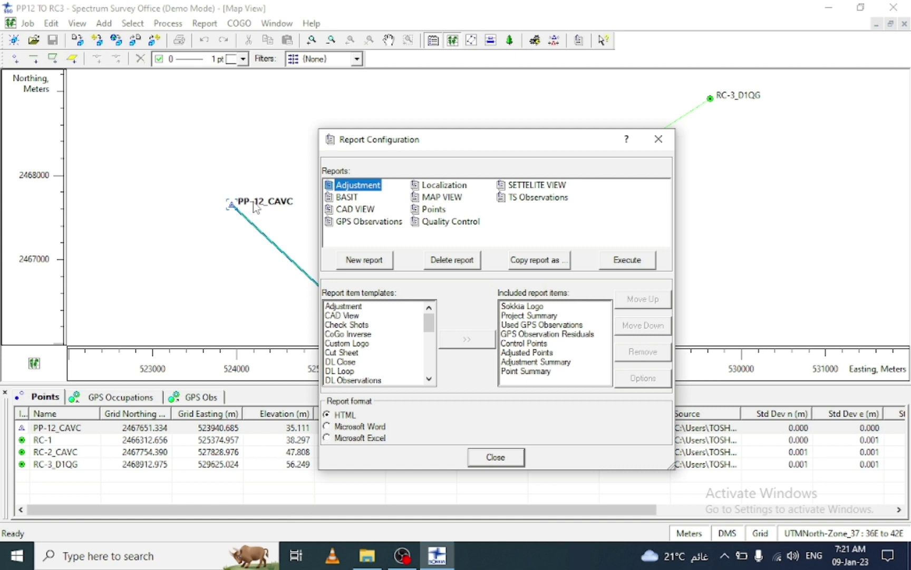
left_click(364, 260)
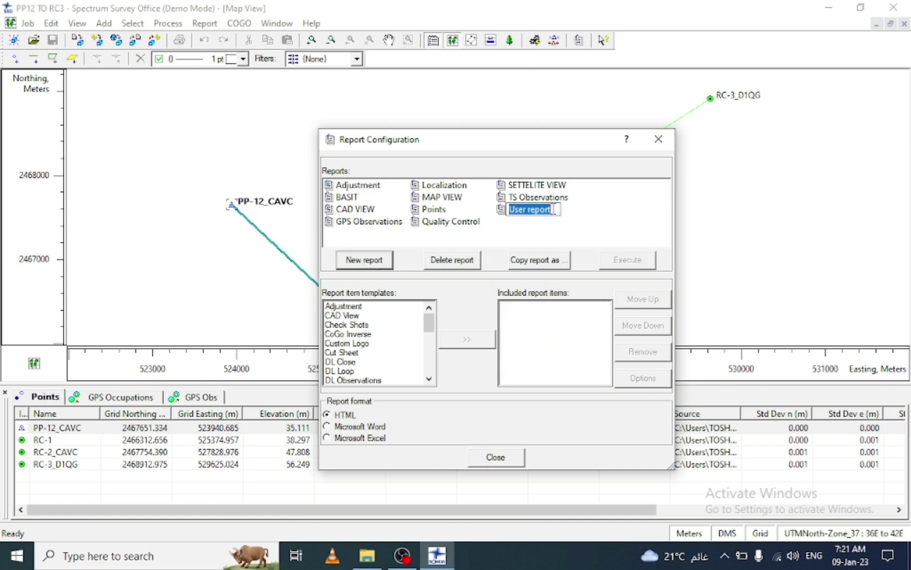
left_click(556, 209)
key("BackSpace")
key("BackSpace")
key("BackSpace")
key("BackSpace")
key("BackSpace")
key("BackSpace")
key("BackSpace")
key("BackSpace")
key("BackSpace")
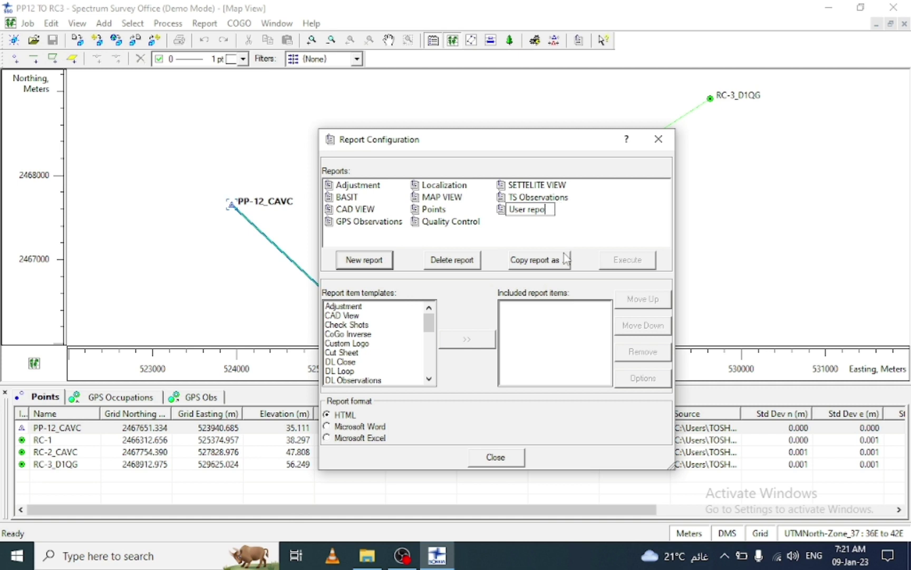
type("benchmark")
key("BackSpace")
key("BackSpace")
key("BackSpace")
key("BackSpace")
key("BackSpace")
key("BackSpace")
key("BackSpace")
key("BackSpace")
type("ENCHMARK")
key("Return")
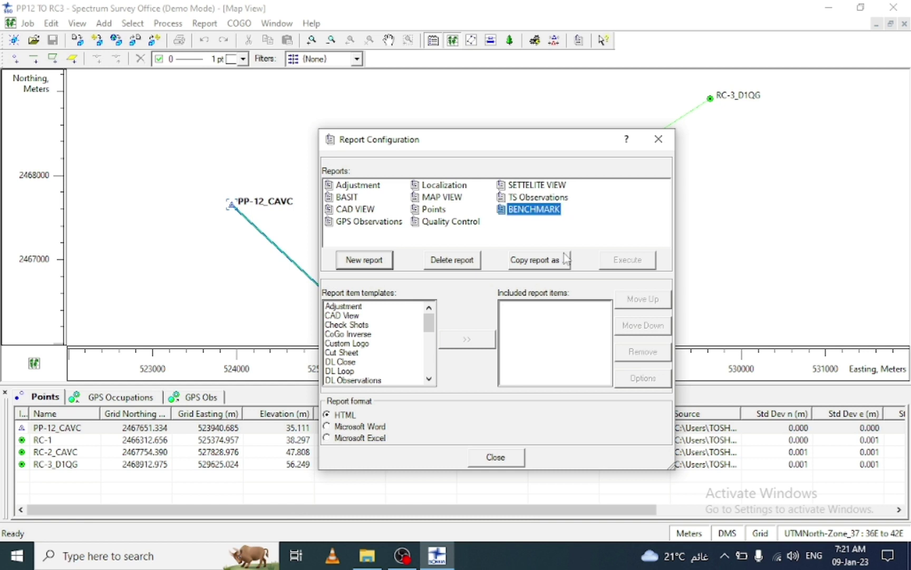
left_click(541, 228)
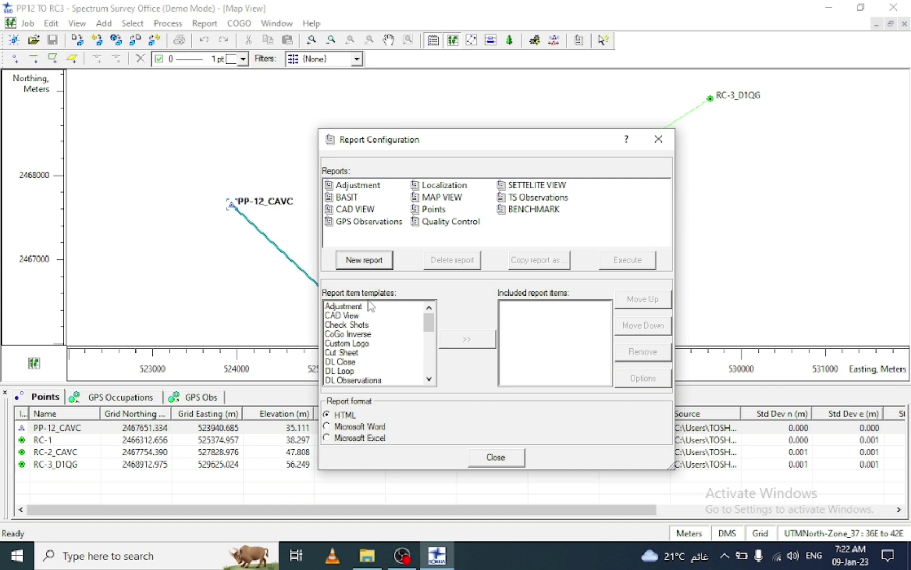
Add the Sokkia Logo and Project item templates to the BENCHMARK report.
left_click_drag(429, 323, 428, 354)
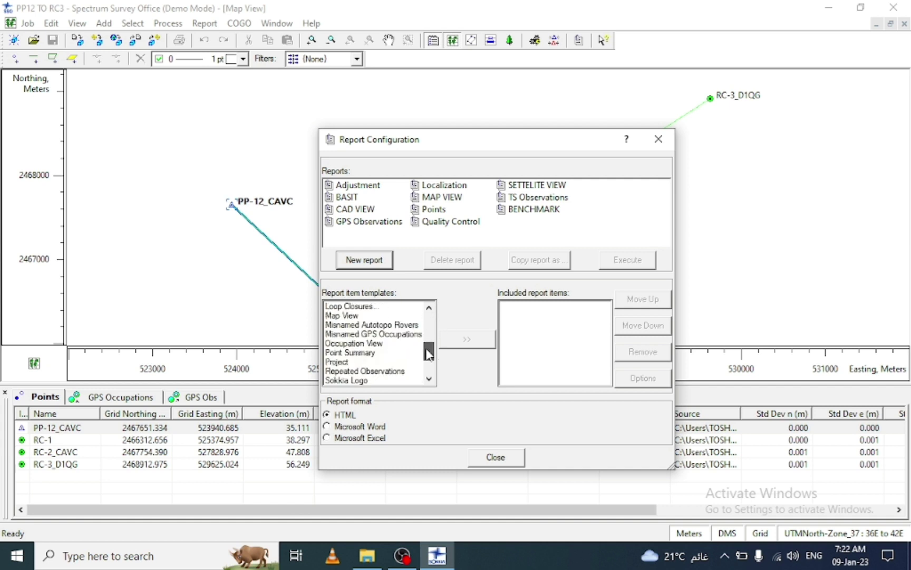
scroll(422, 350, "down", 1)
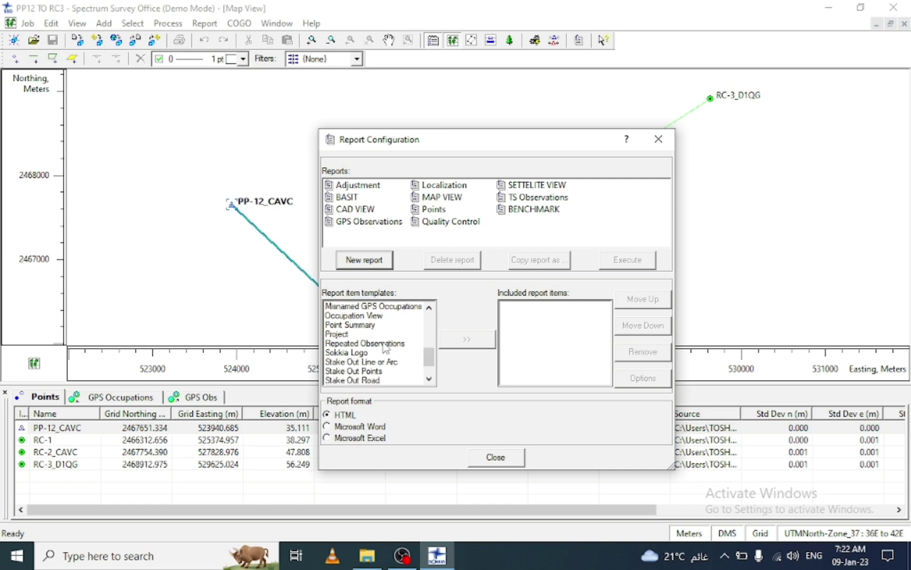
left_click(359, 353)
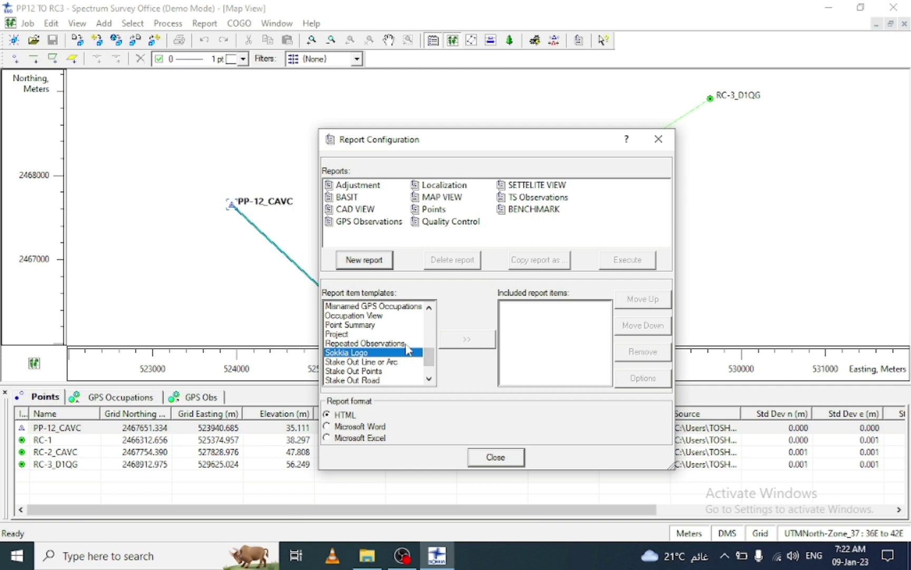
left_click(532, 211)
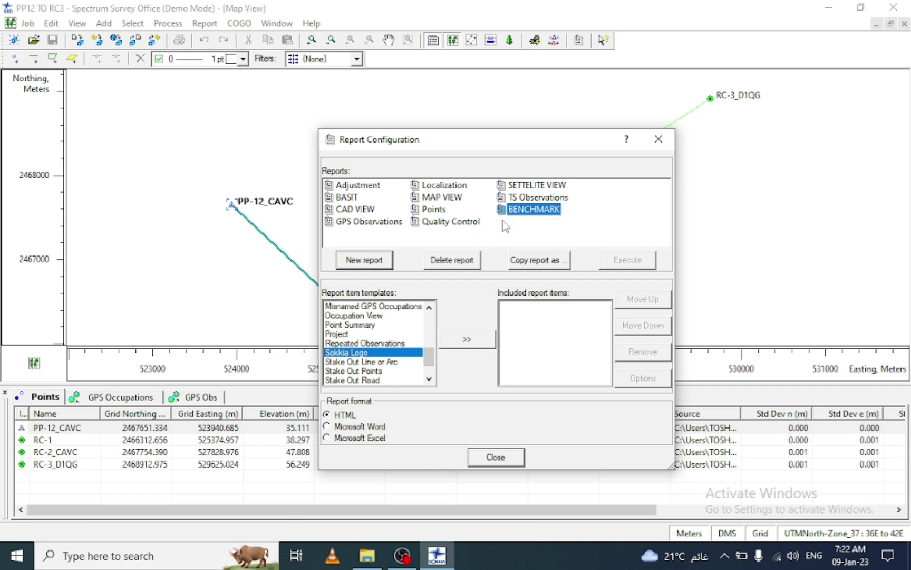
left_click(379, 353)
left_click(462, 346)
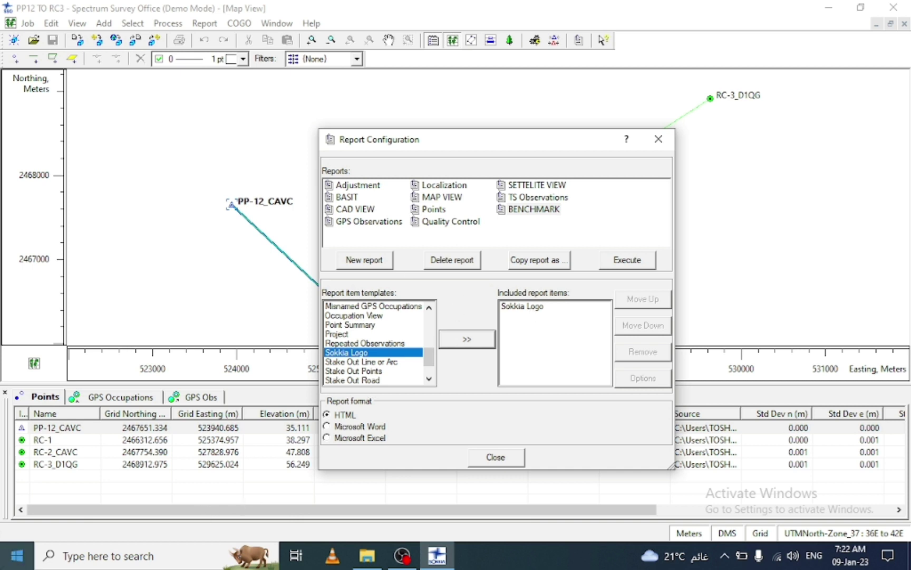
left_click(339, 336)
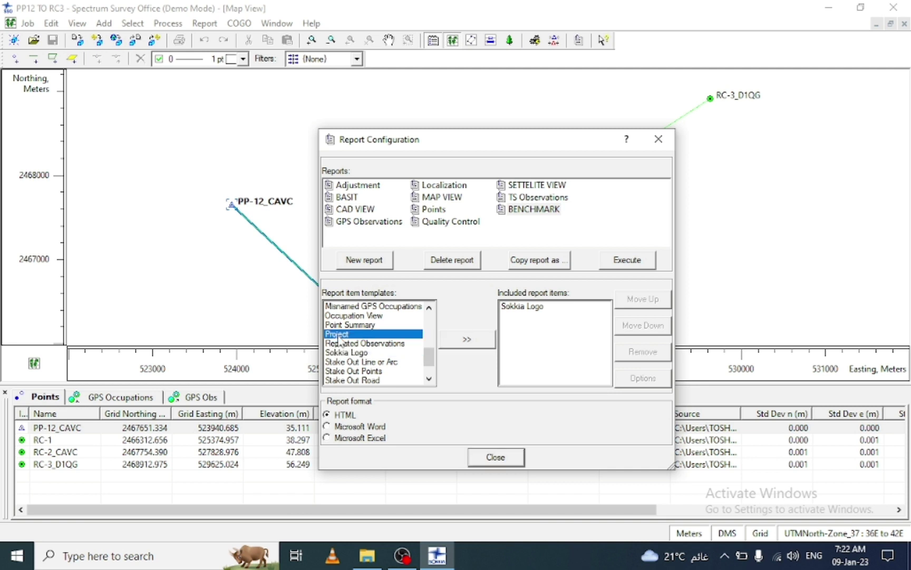
left_click(465, 340)
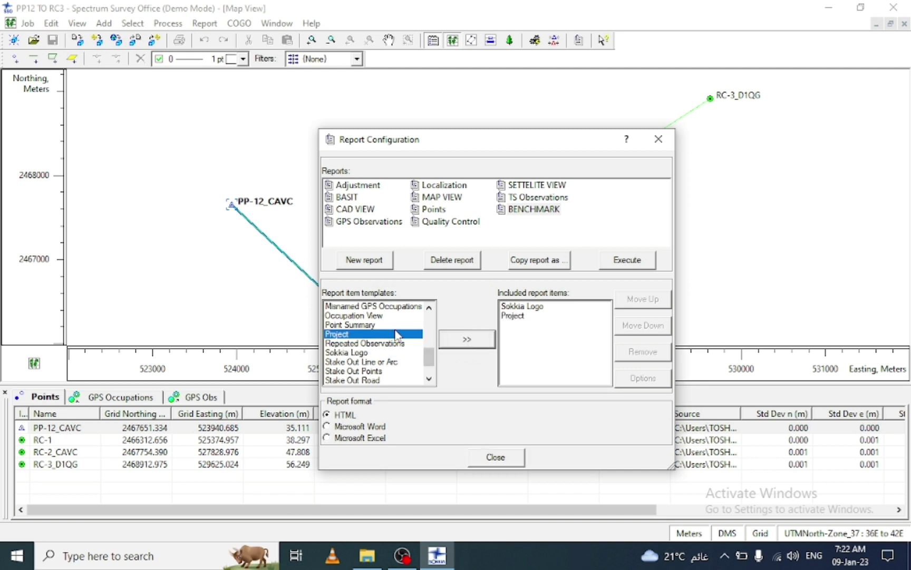
Add the GPS Observations and GPS Occupations templates to the BENCHMARK report's included items.
scroll(399, 372, "up", 3)
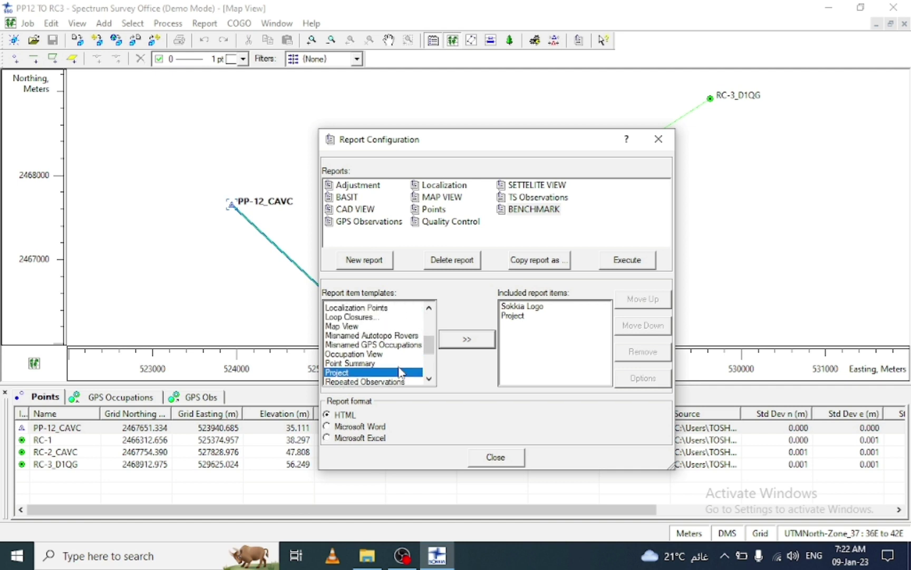
scroll(401, 372, "up", 2)
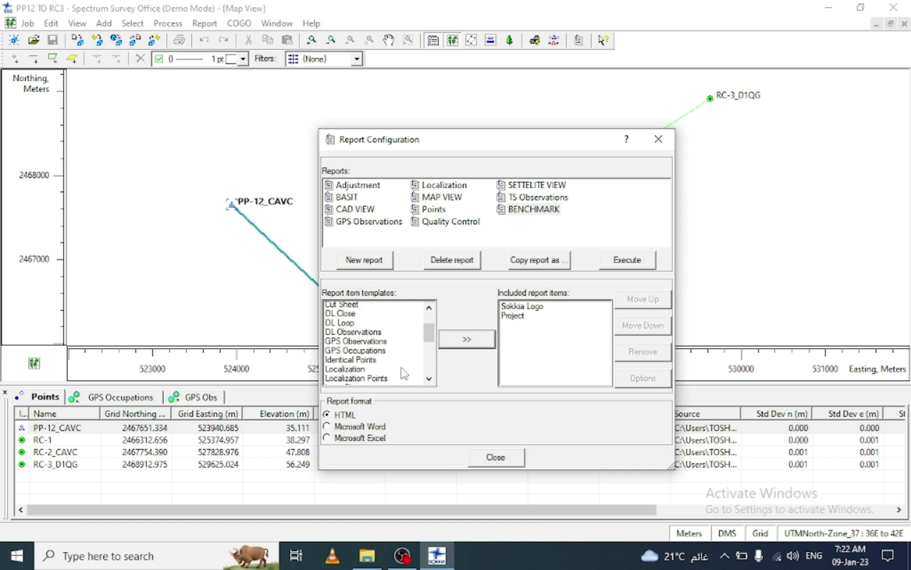
left_click(368, 344)
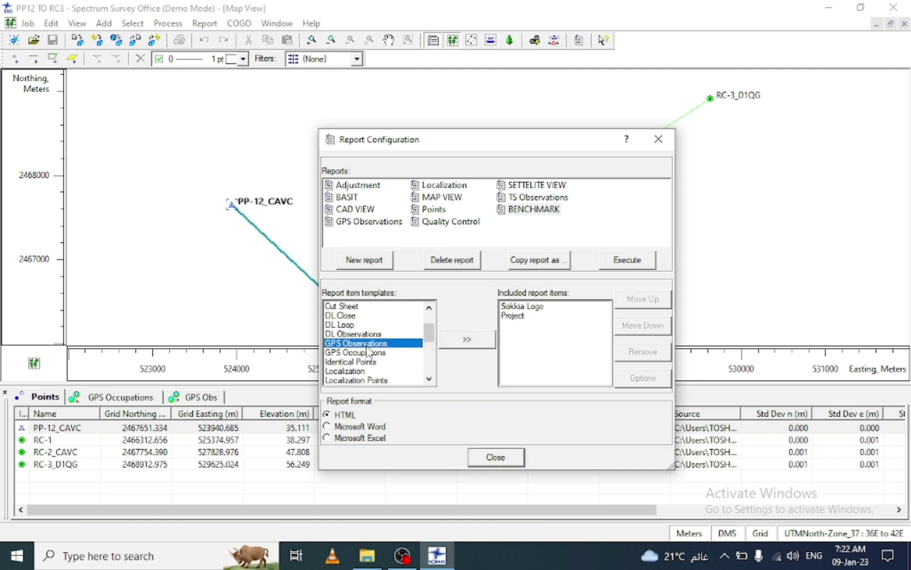
left_click(466, 340)
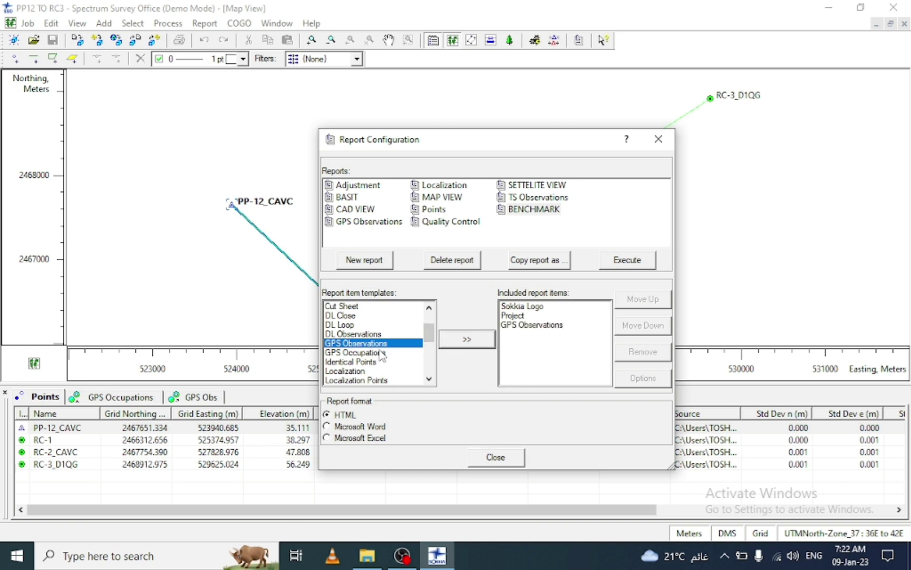
left_click(379, 353)
left_click(458, 343)
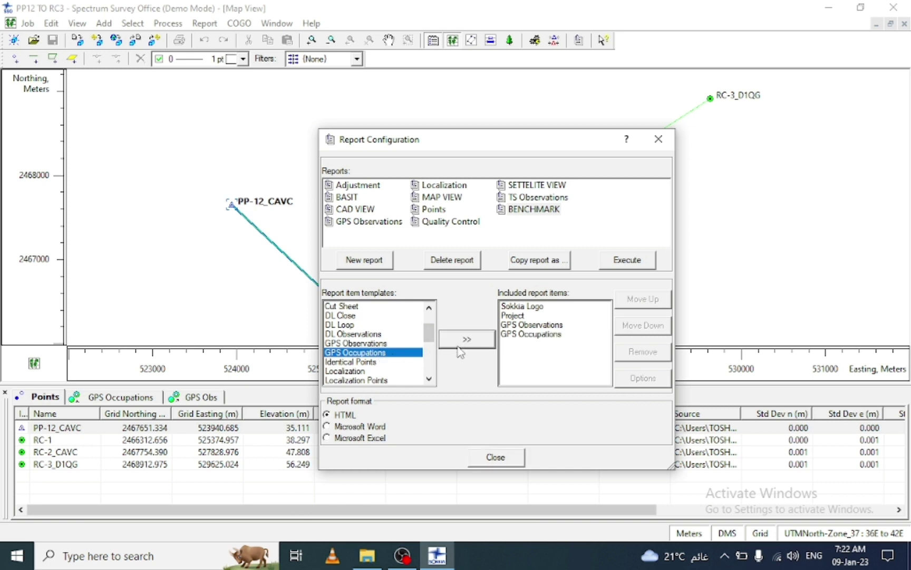
Include the Point Summary and CAD View items in the BENCHMARK report.
scroll(401, 329, "down", 2)
scroll(401, 331, "down", 3)
left_click(366, 353)
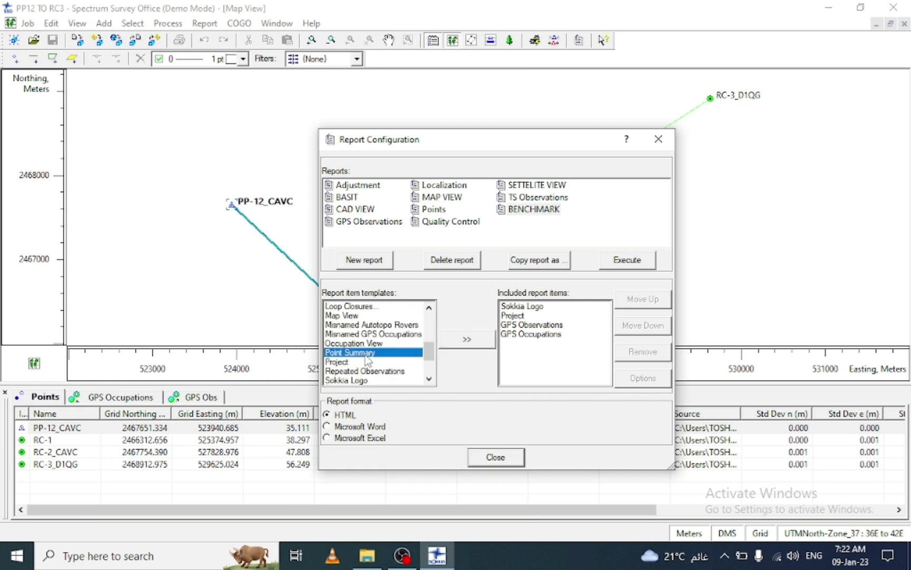
left_click(468, 341)
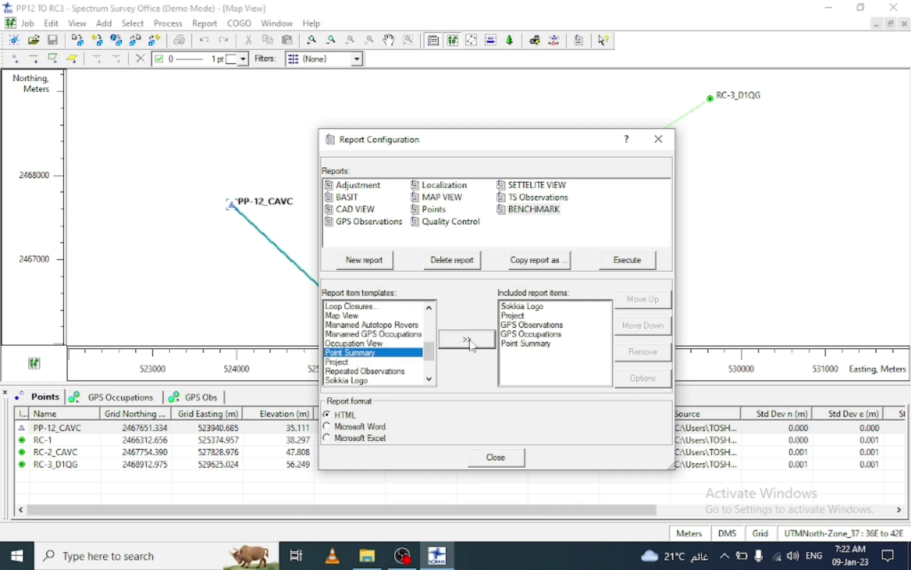
scroll(400, 364, "up", 3)
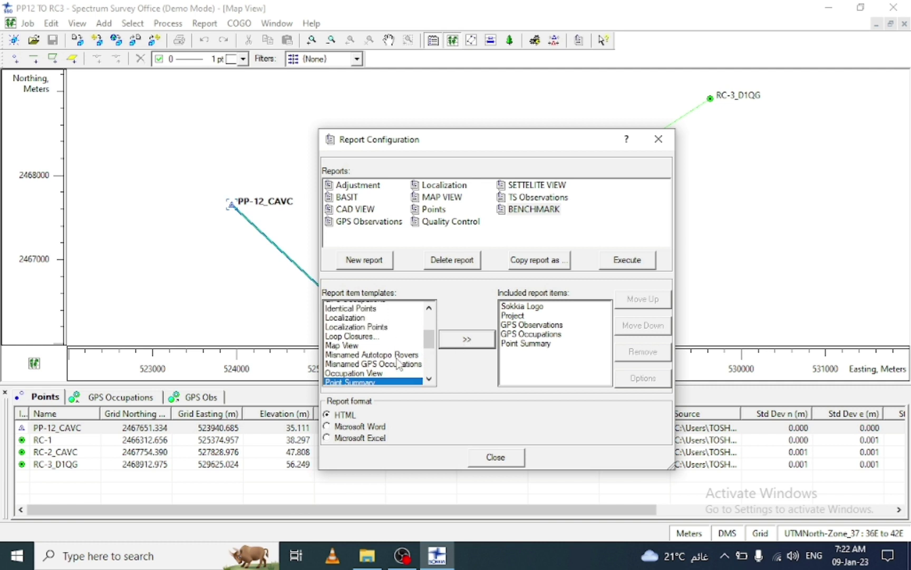
scroll(399, 364, "up", 3)
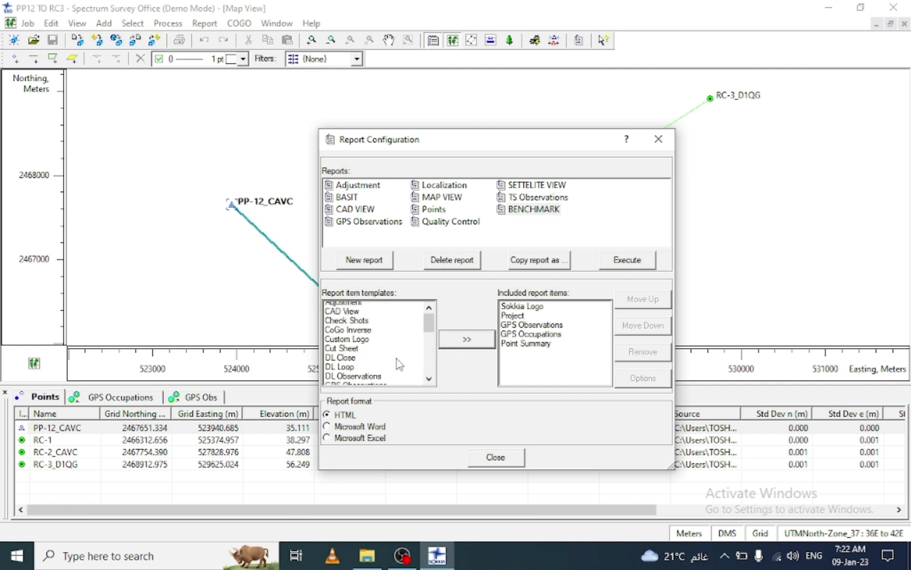
left_click(354, 315)
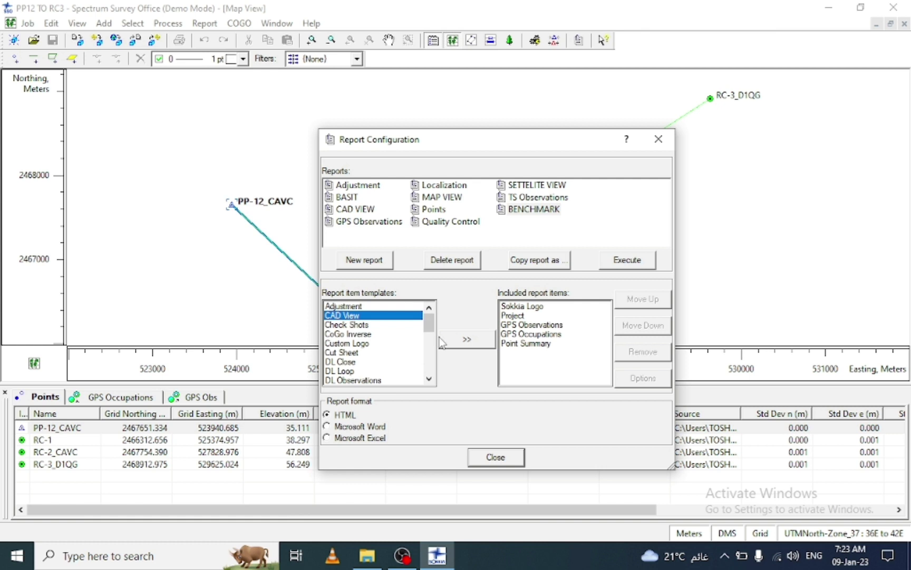
left_click(468, 340)
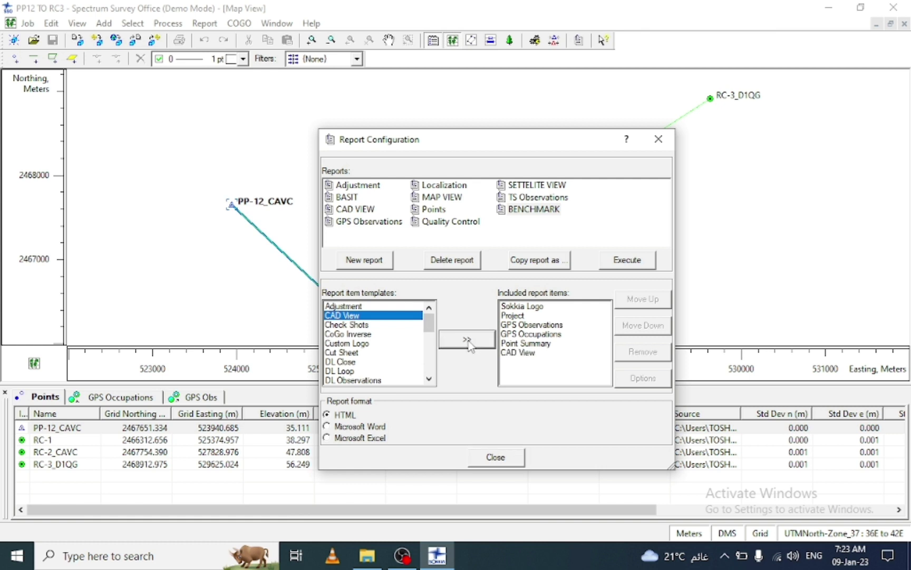
Add the Map View template to the BENCHMARK report's included items.
scroll(409, 351, "down", 2)
scroll(412, 352, "down", 2)
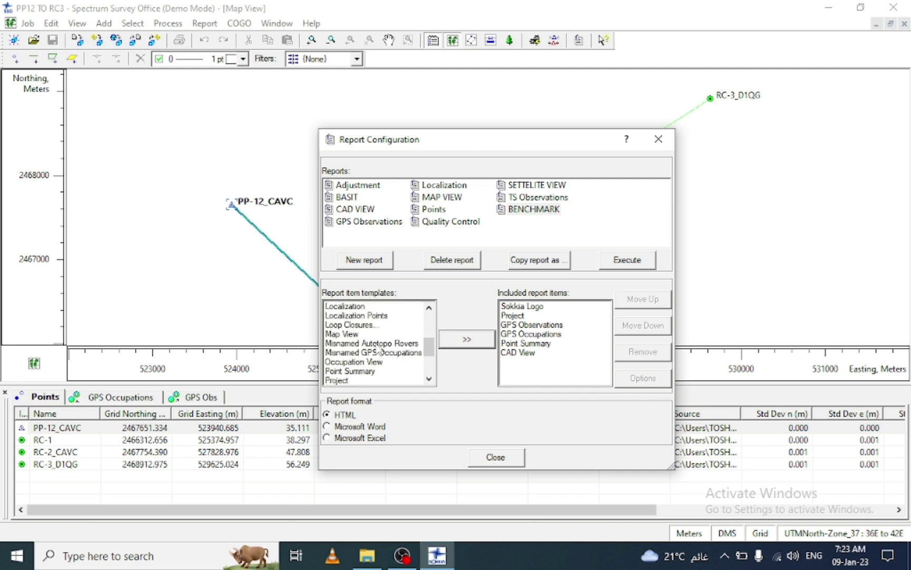
left_click(341, 335)
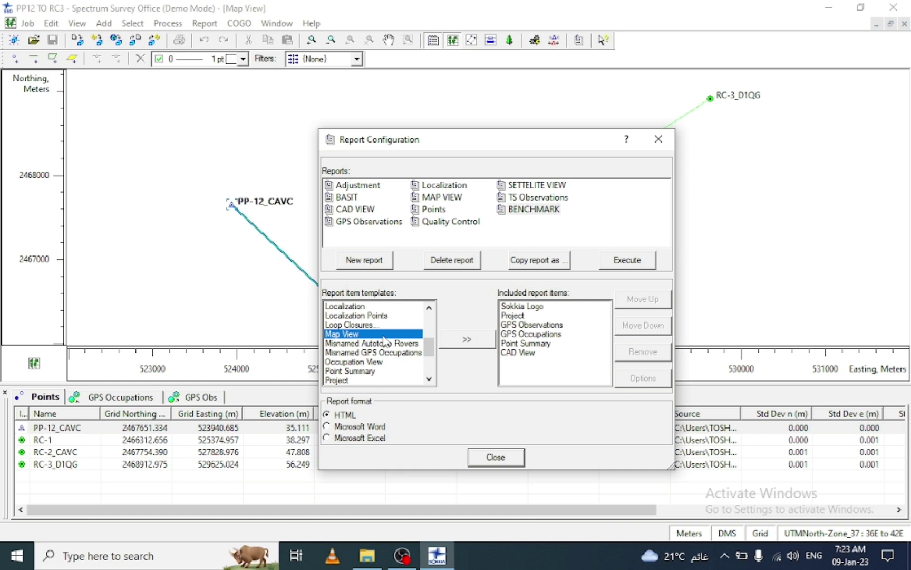
left_click(463, 344)
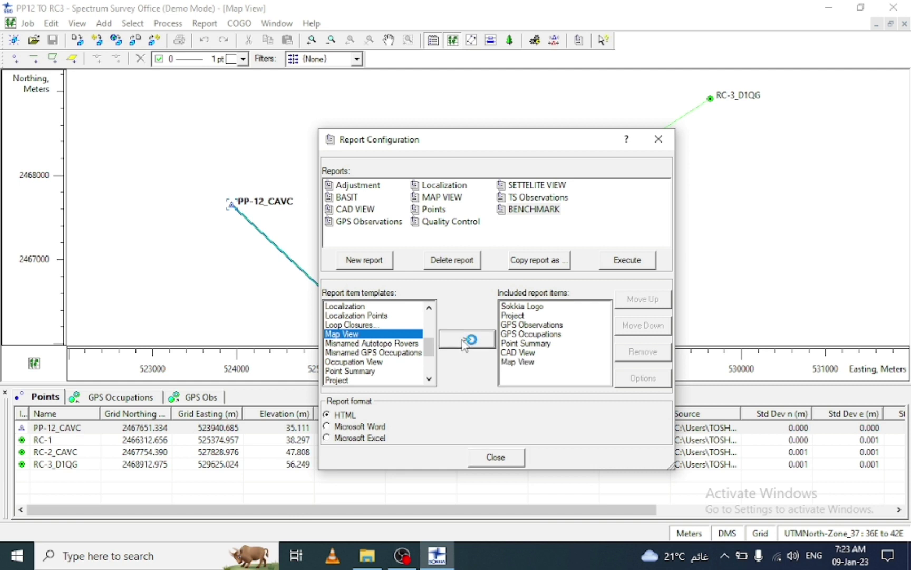
Find the Occupation View template and add it to the BENCHMARK report's included items.
scroll(372, 369, "down", 1)
scroll(372, 369, "down", 2)
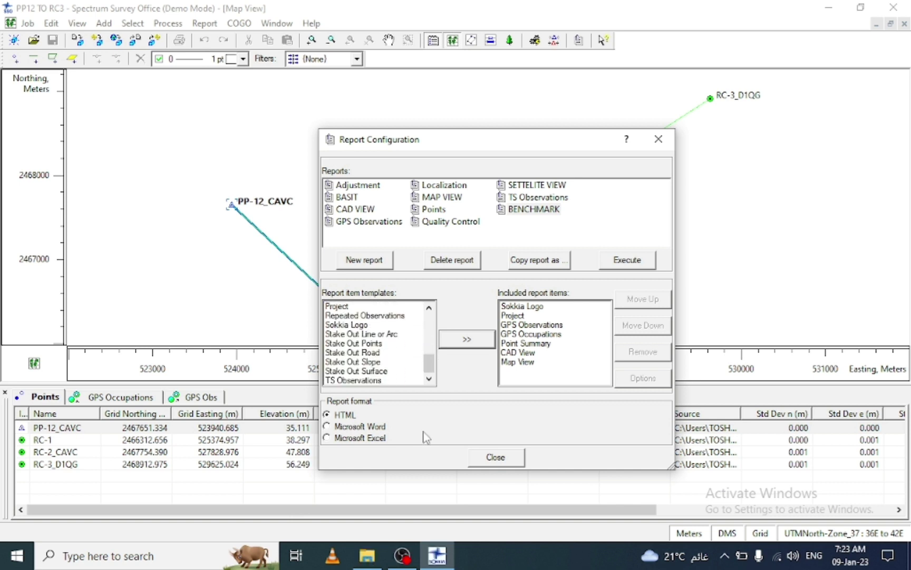
scroll(402, 368, "up", 2)
scroll(402, 368, "up", 3)
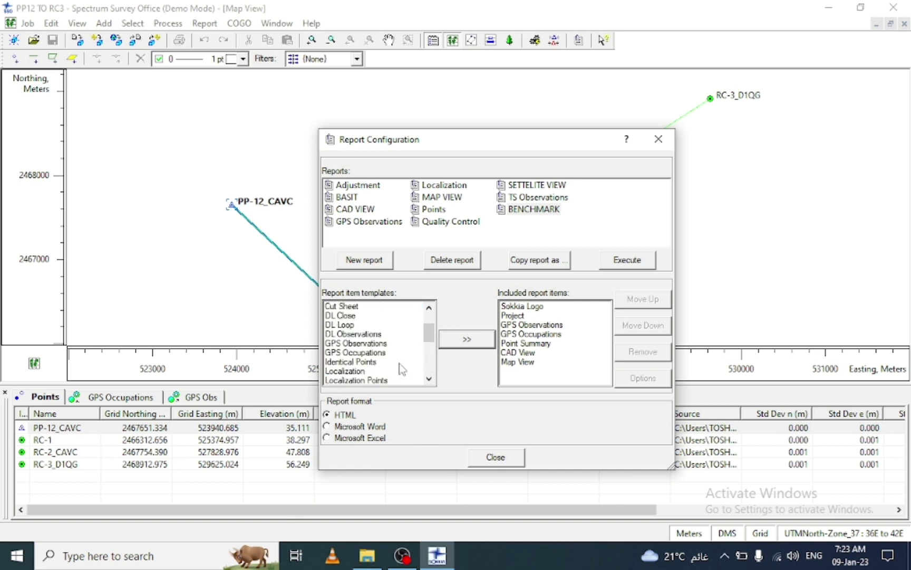
scroll(399, 364, "down", 1)
scroll(399, 363, "up", 1)
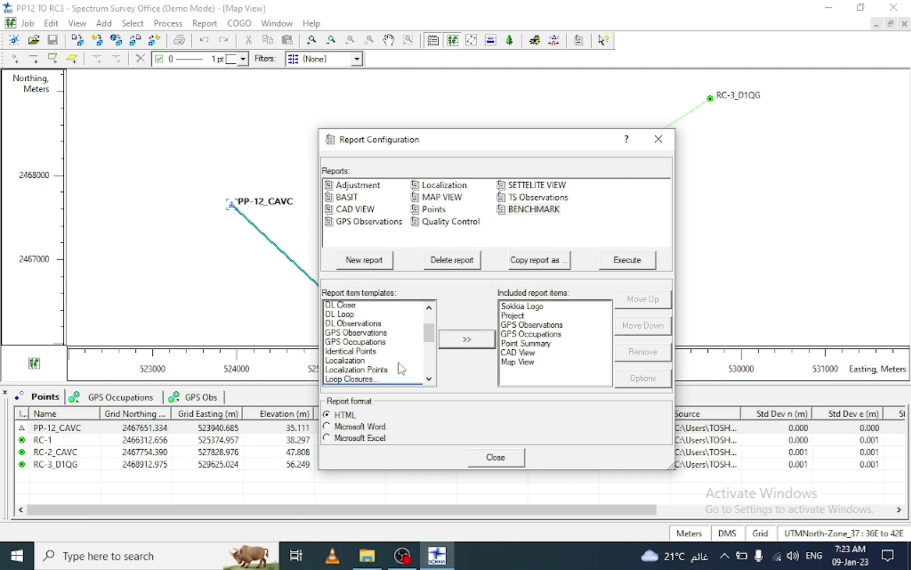
scroll(402, 369, "down", 1)
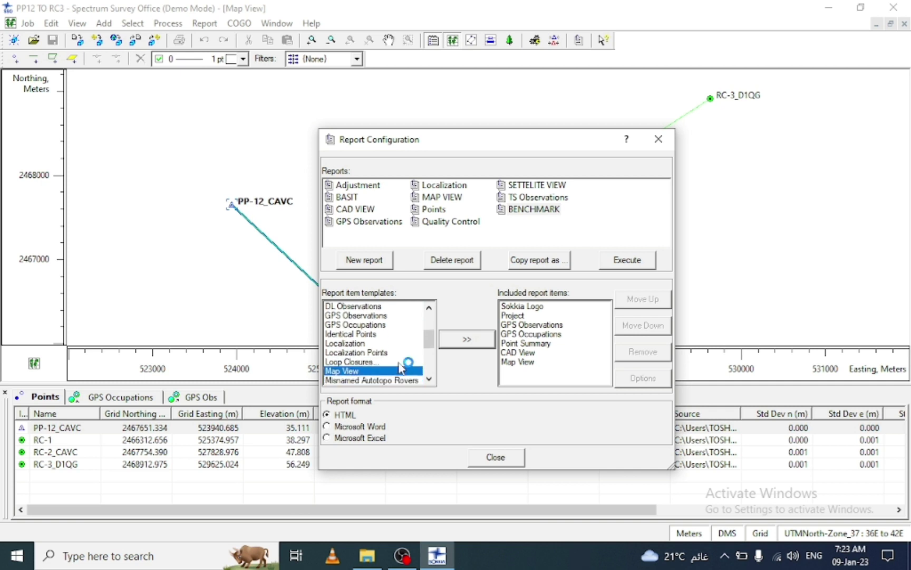
scroll(400, 367, "up", 2)
scroll(401, 368, "up", 1)
scroll(397, 361, "down", 5)
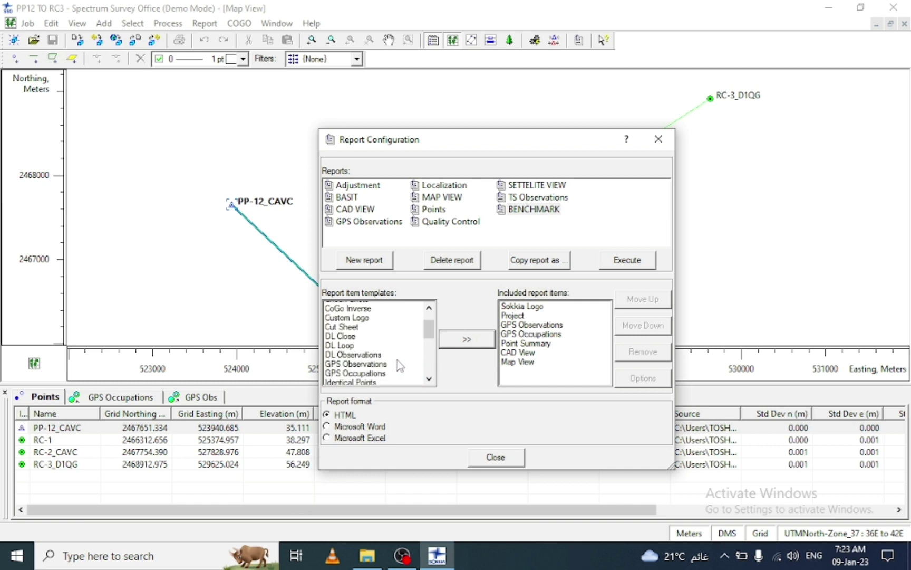
scroll(399, 366, "down", 1)
left_click(378, 335)
left_click(464, 343)
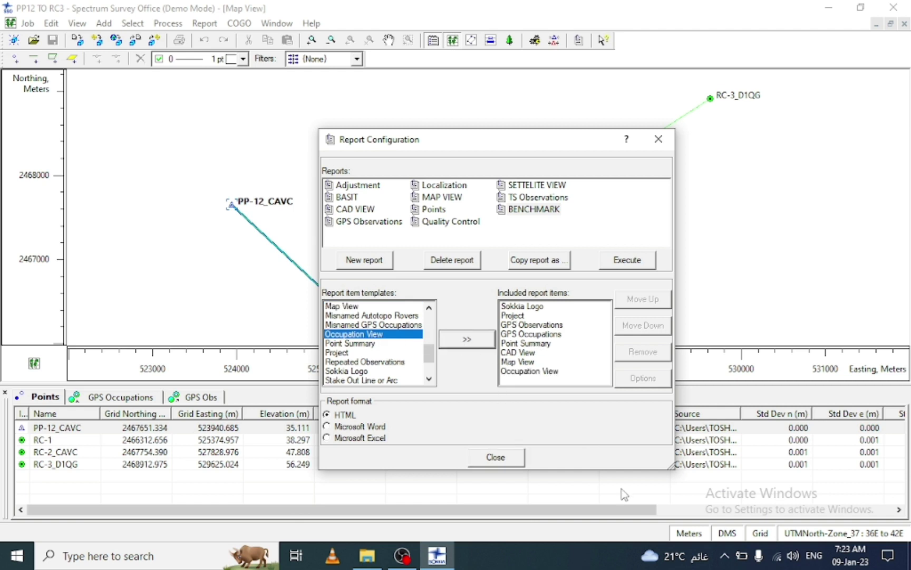
In the options of the BENCHMARK report's Project item, replace the project name placeholder with XYZ.
left_click(537, 311)
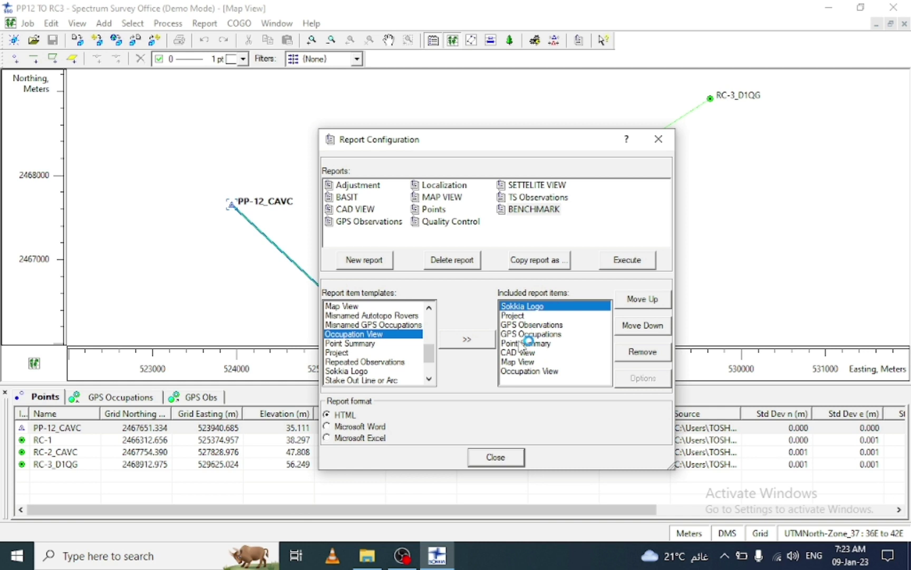
left_click(521, 316)
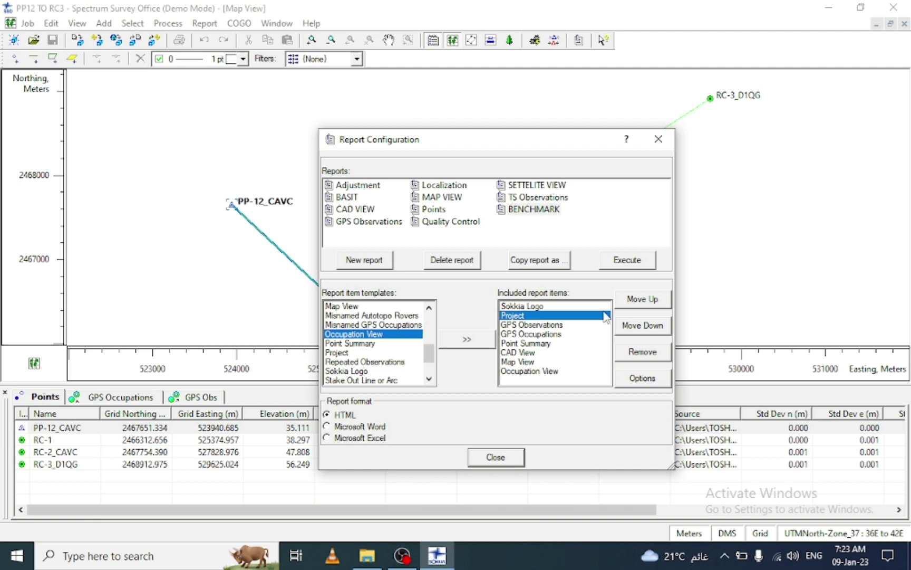
left_click(643, 378)
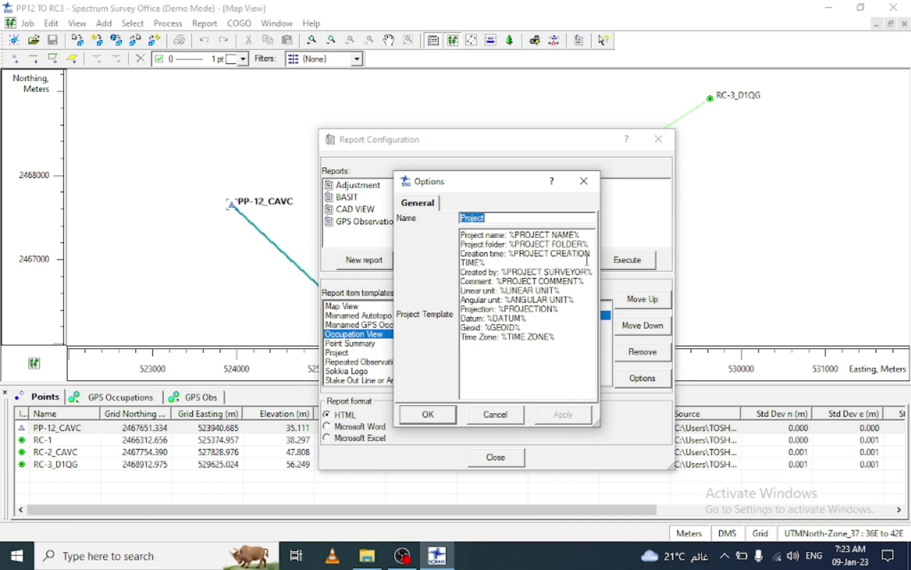
left_click(580, 234)
key("BackSpace")
key("BackSpace")
key("BackSpace")
key("BackSpace")
key("BackSpace")
key("BackSpace")
key("BackSpace")
key("BackSpace")
key("BackSpace")
key("BackSpace")
key("BackSpace")
key("BackSpace")
key("BackSpace")
key("BackSpace")
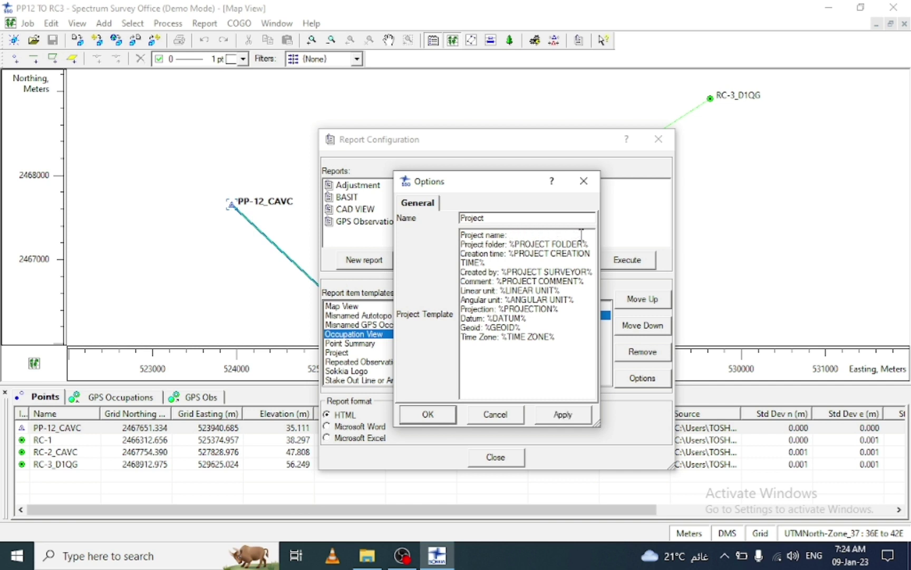
type("XY")
Delete the project folder and creation time lines from the Project template text.
key("shift+Down")
key("shift+Down")
key("shift+Down")
key("Delete")
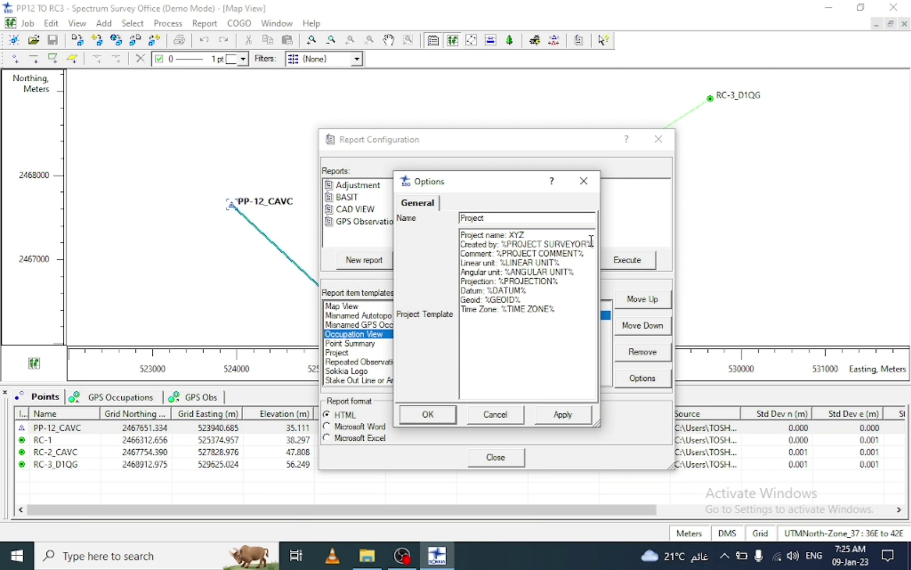
Replace the surveyor placeholder in the Created by line with the surveyor's name and save the Project item options.
left_click_drag(590, 242, 501, 244)
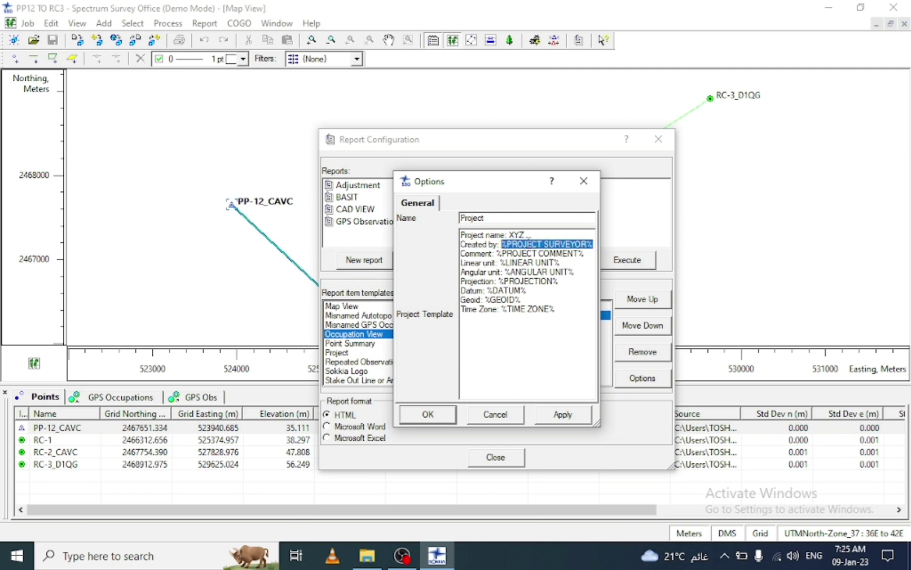
type("BASIT")
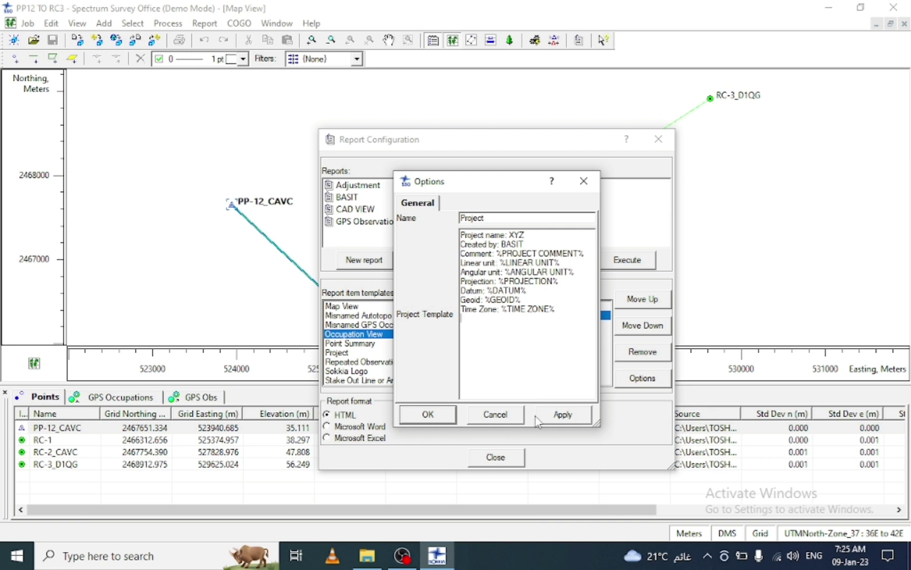
left_click(563, 415)
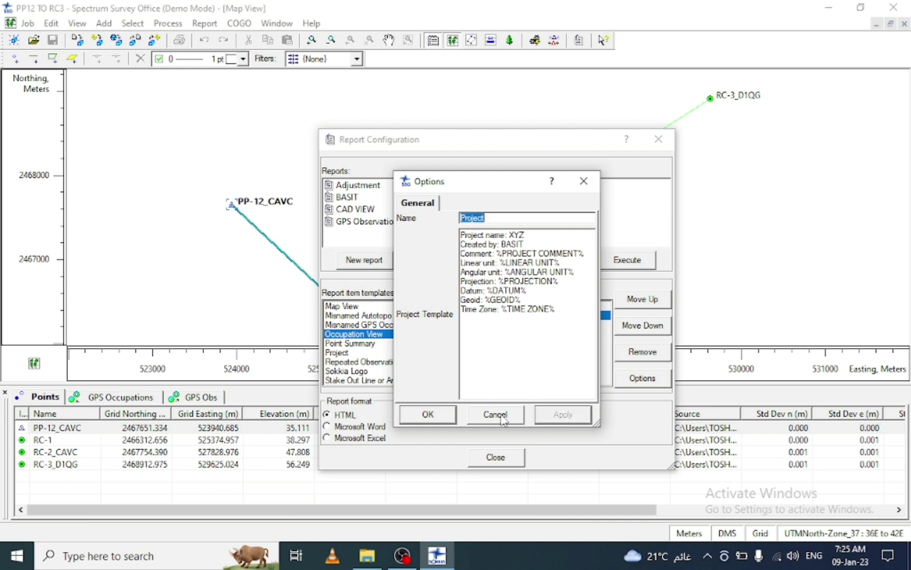
left_click(451, 415)
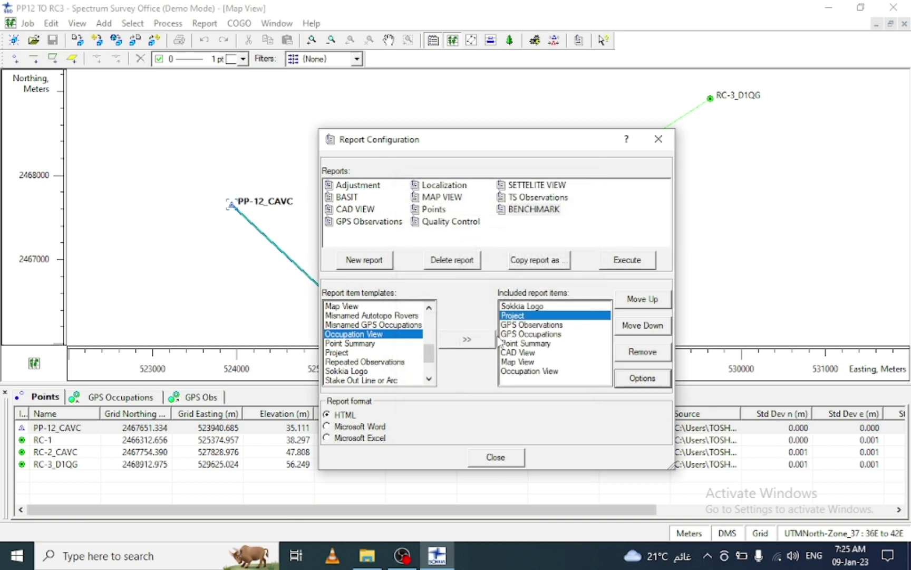
Add the Azimuth and Distance columns to the selected columns of the GPS Observations report item.
left_click(538, 328)
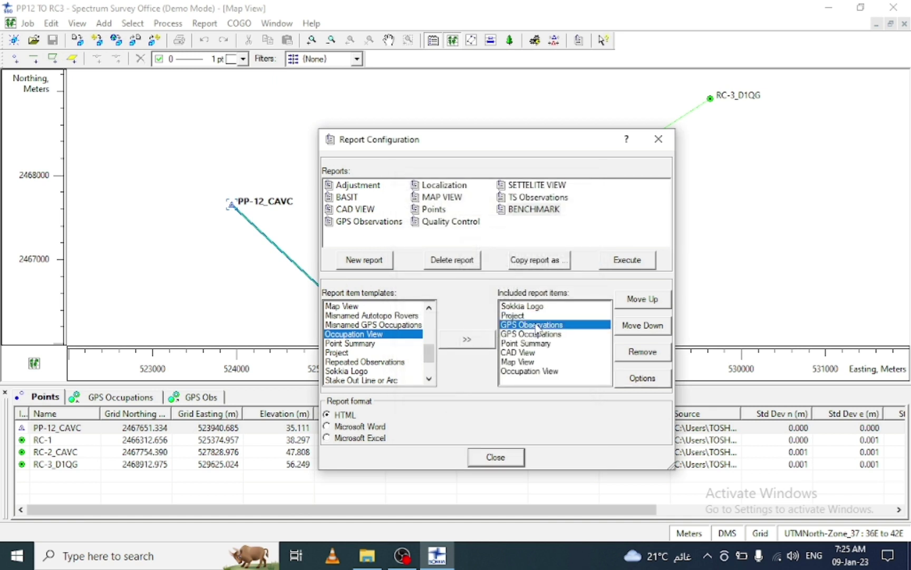
left_click(652, 383)
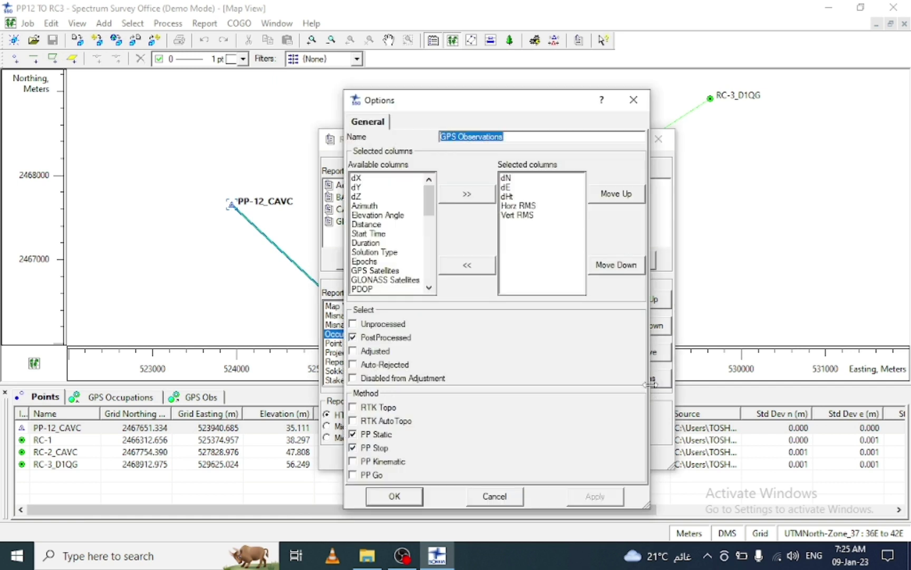
left_click_drag(429, 200, 434, 266)
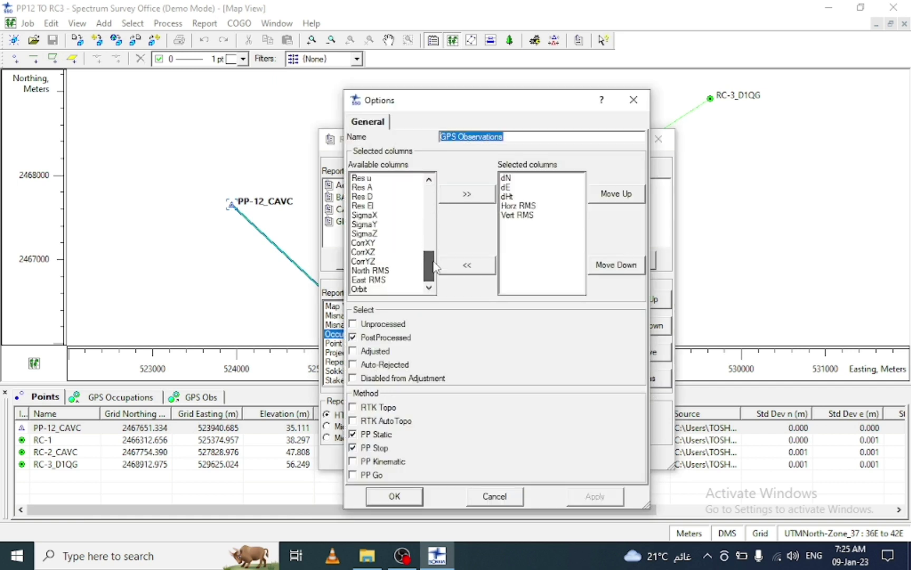
scroll(419, 211, "up", 9)
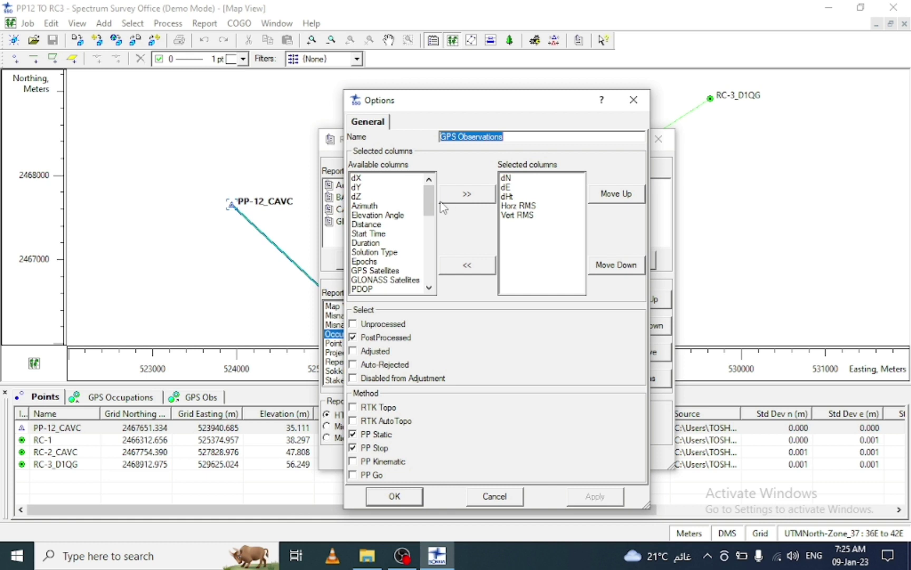
left_click(372, 208)
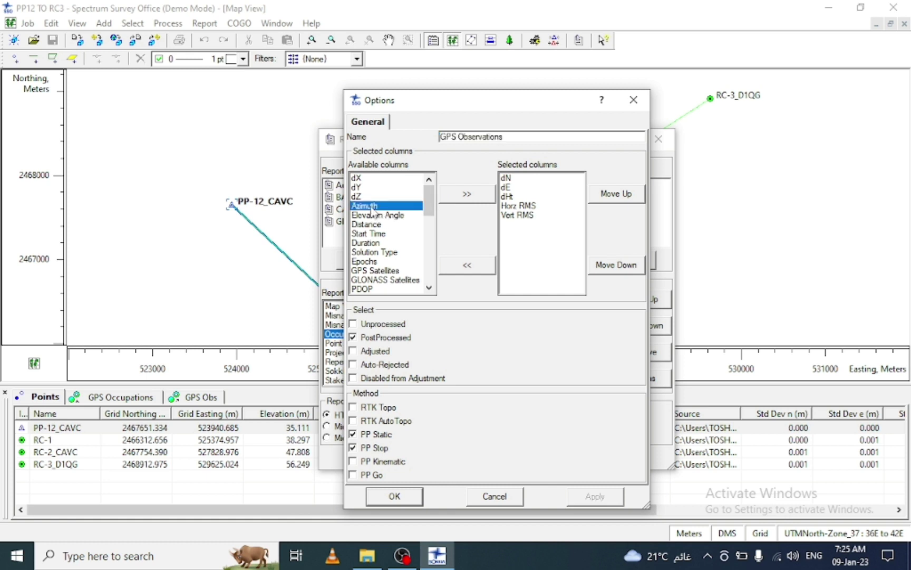
left_click(469, 200)
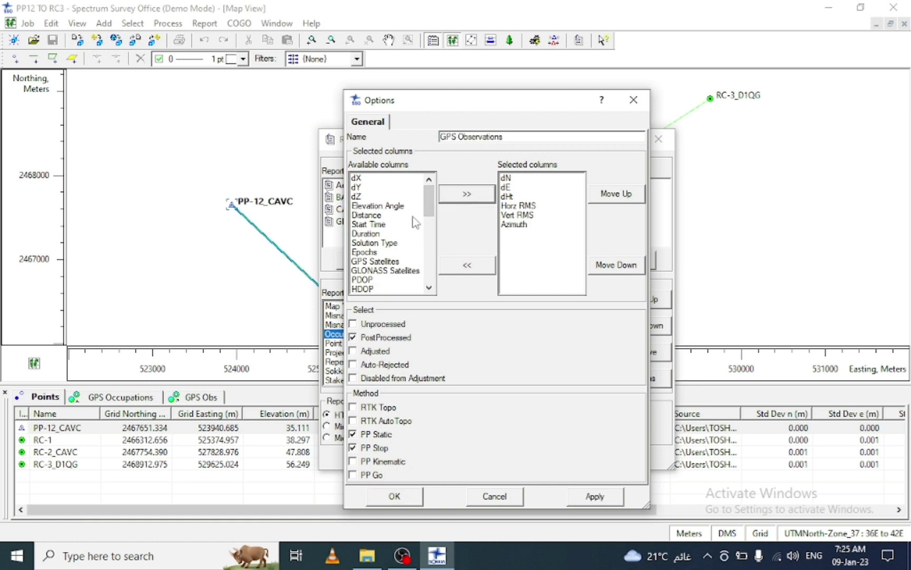
left_click(368, 216)
left_click(465, 197)
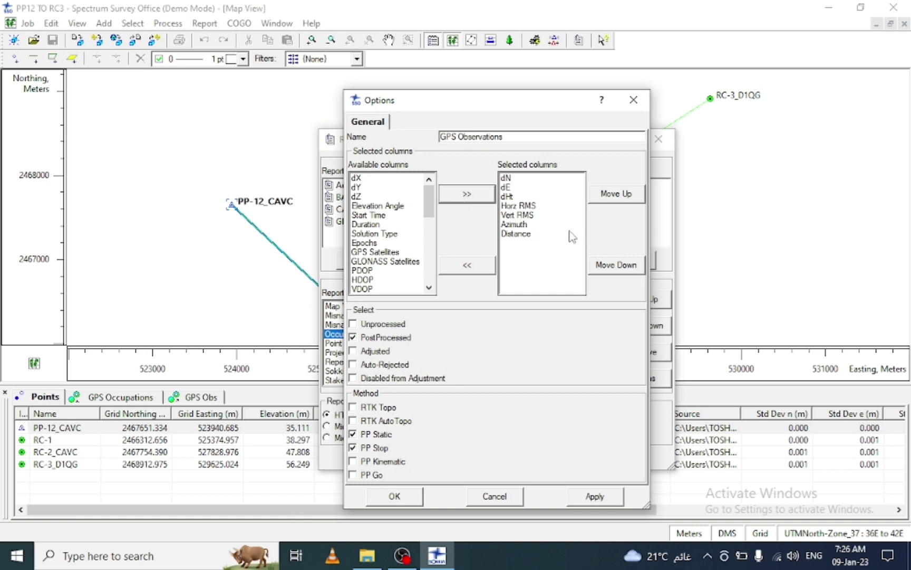
Move the Azimuth column to the first position in the selected columns.
left_click(524, 224)
left_click(616, 195)
left_click(616, 195)
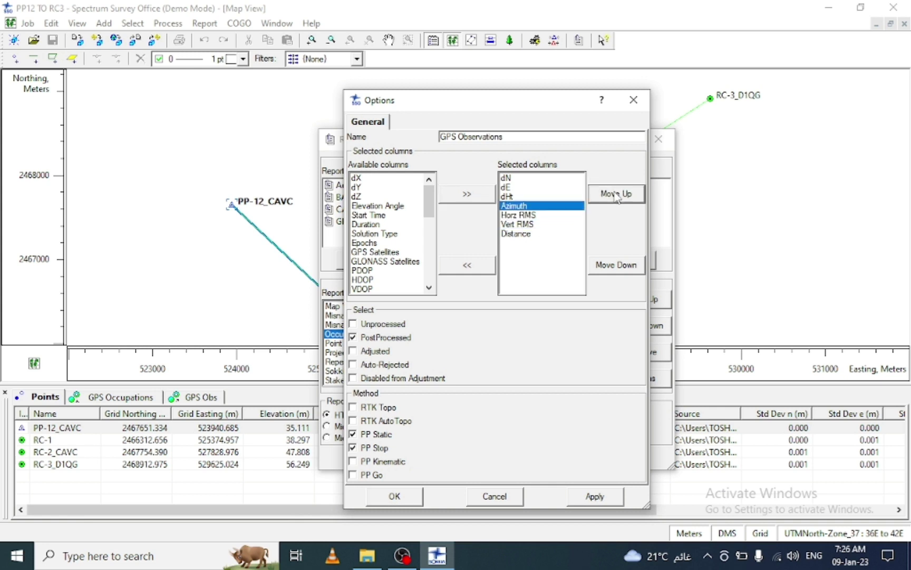
left_click(616, 196)
left_click(616, 195)
left_click(616, 195)
Move the Distance column up to directly below Azimuth in the selected columns.
left_click(529, 234)
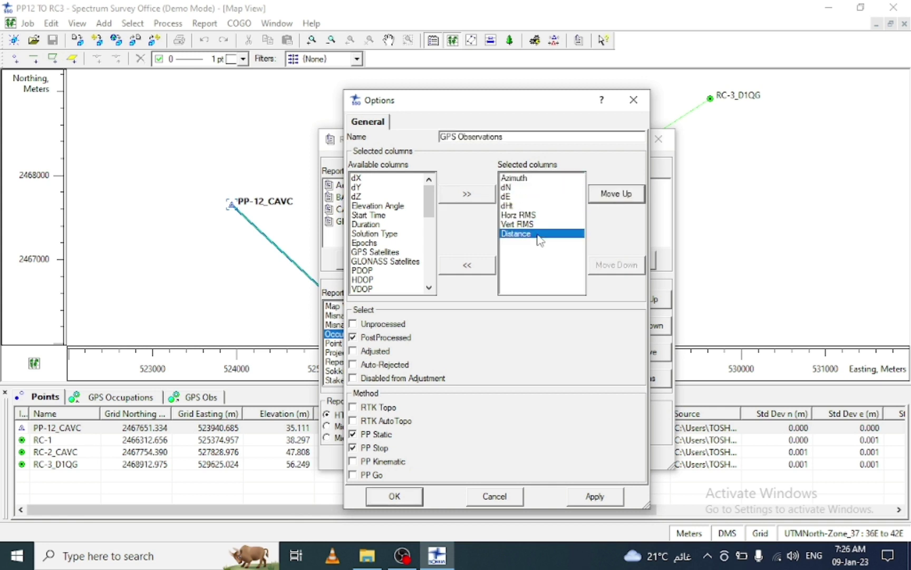
left_click(616, 195)
left_click(616, 194)
left_click(616, 194)
left_click(616, 194)
left_click(616, 195)
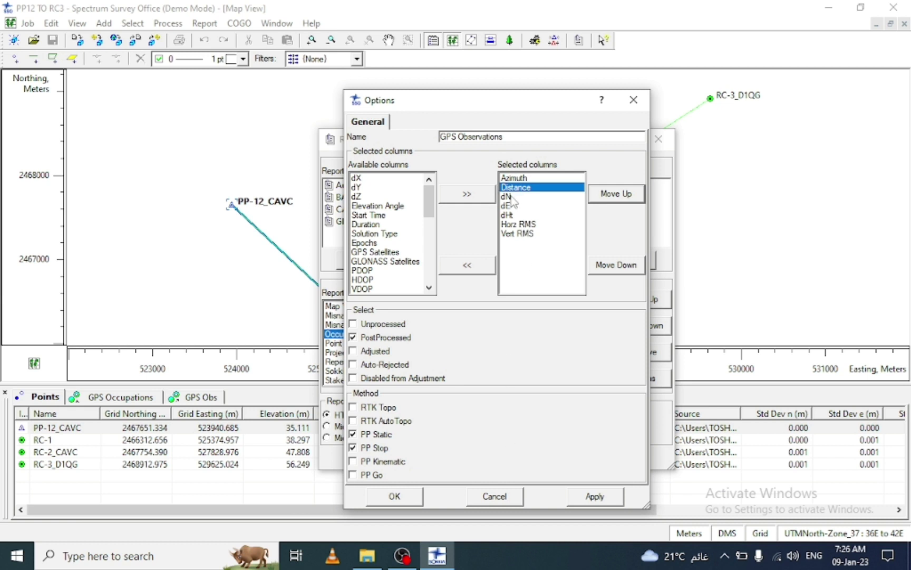
Remove the Horz RMS and Vert RMS columns from the GPS Observations selected columns.
left_click(524, 223)
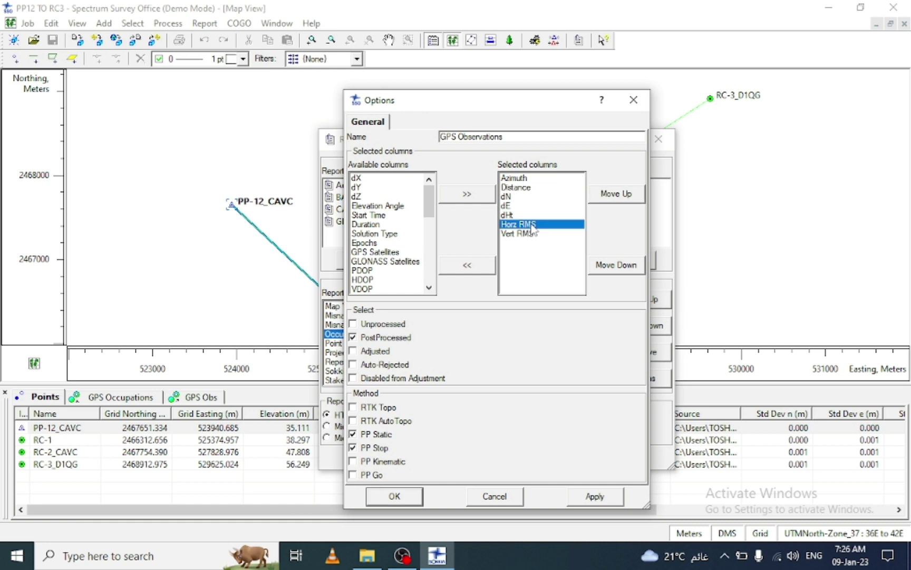
left_click(473, 266)
left_click(513, 226)
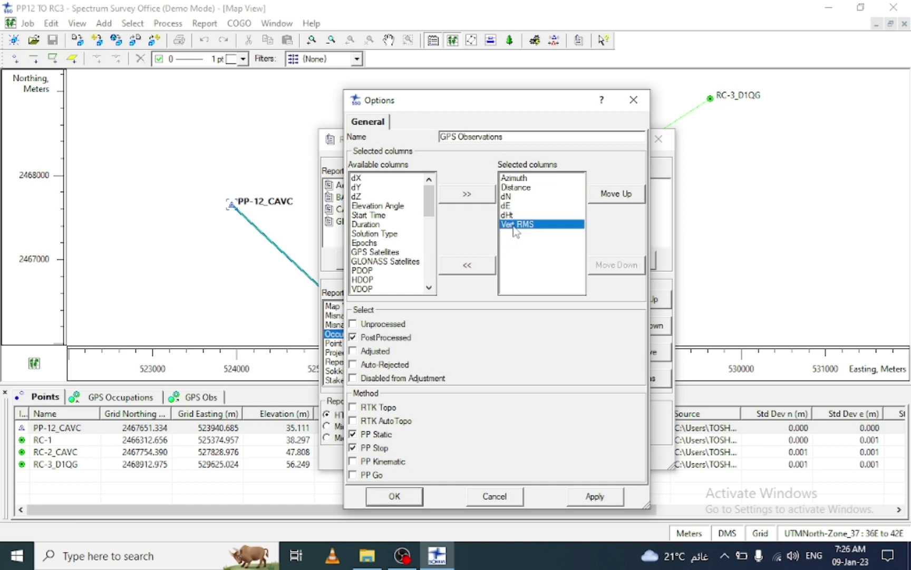
left_click(465, 268)
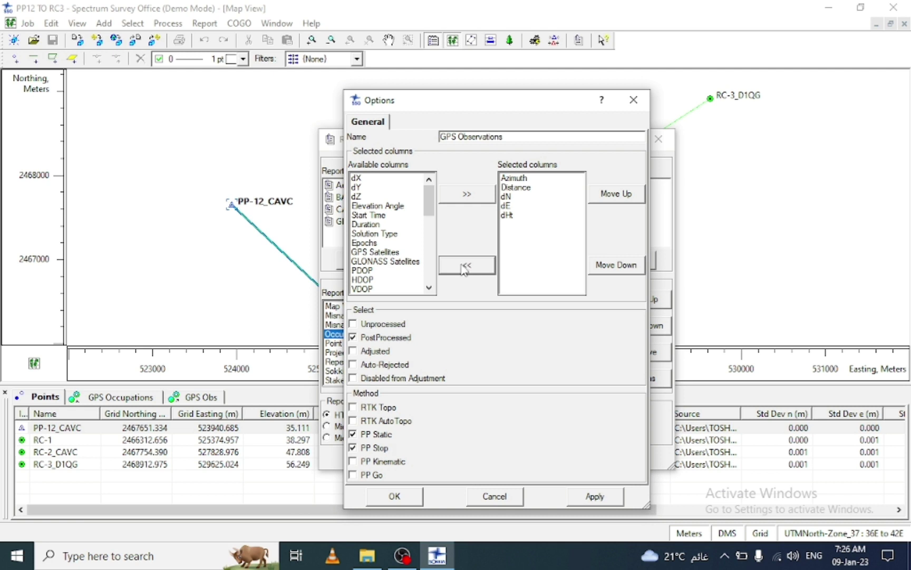
Add the dX, dY and dZ columns to the GPS Observations item and save its options.
left_click(356, 179)
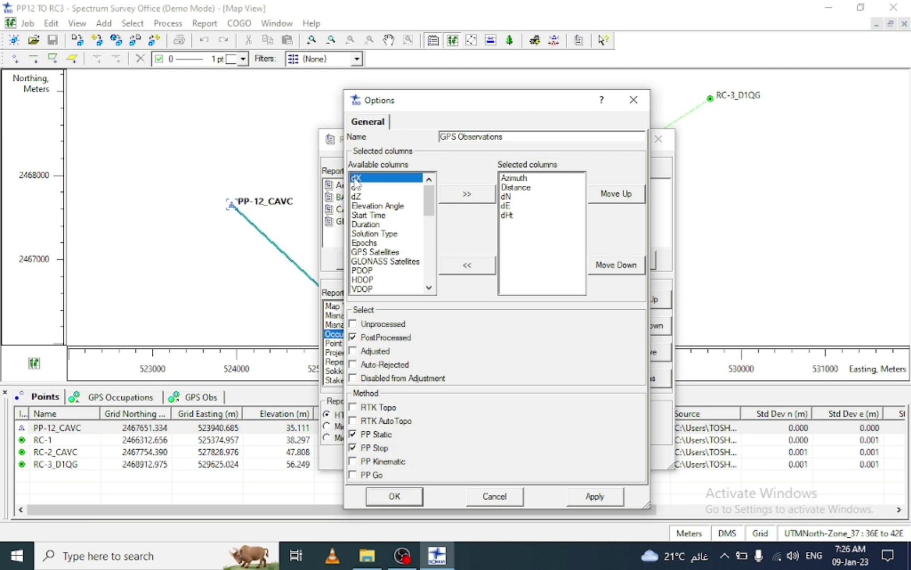
left_click(467, 195)
left_click(358, 180)
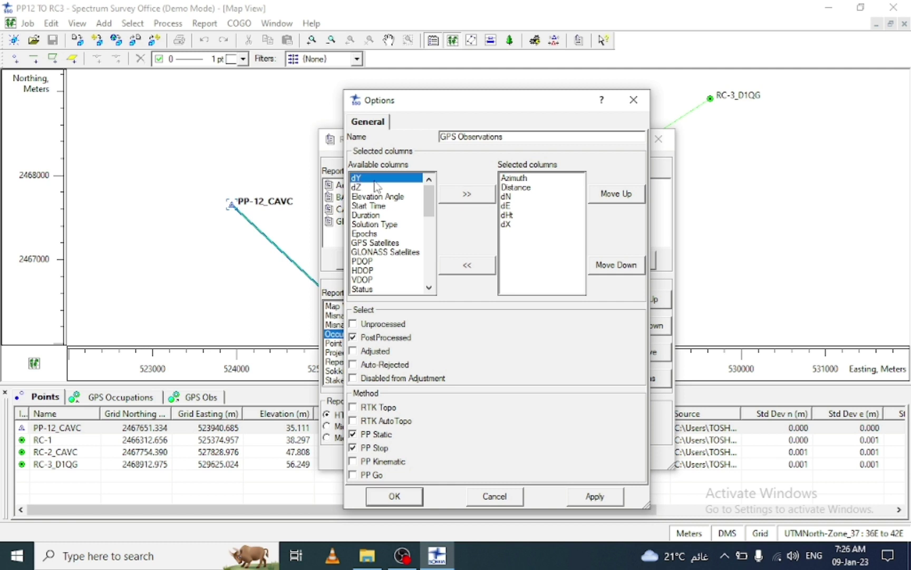
double_click(359, 180)
left_click(357, 180)
left_click(457, 195)
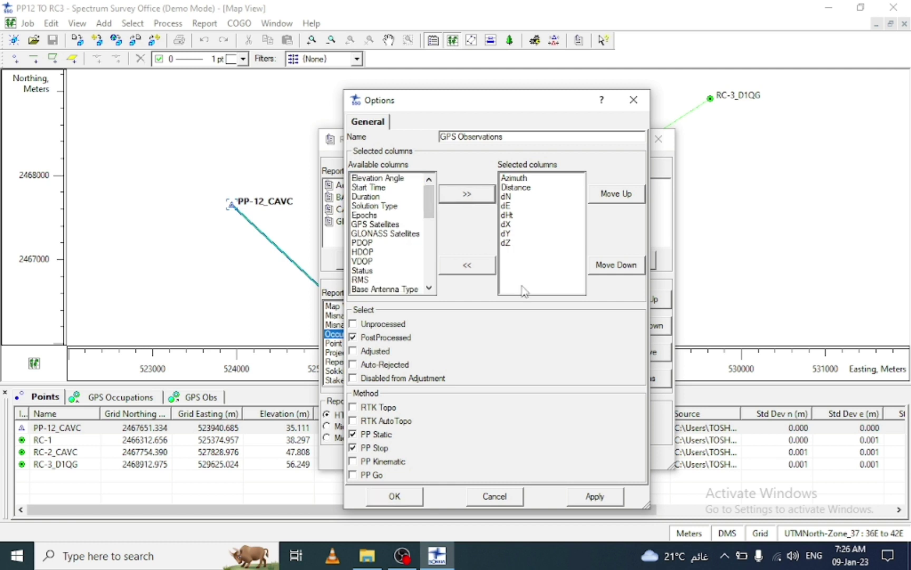
left_click(595, 496)
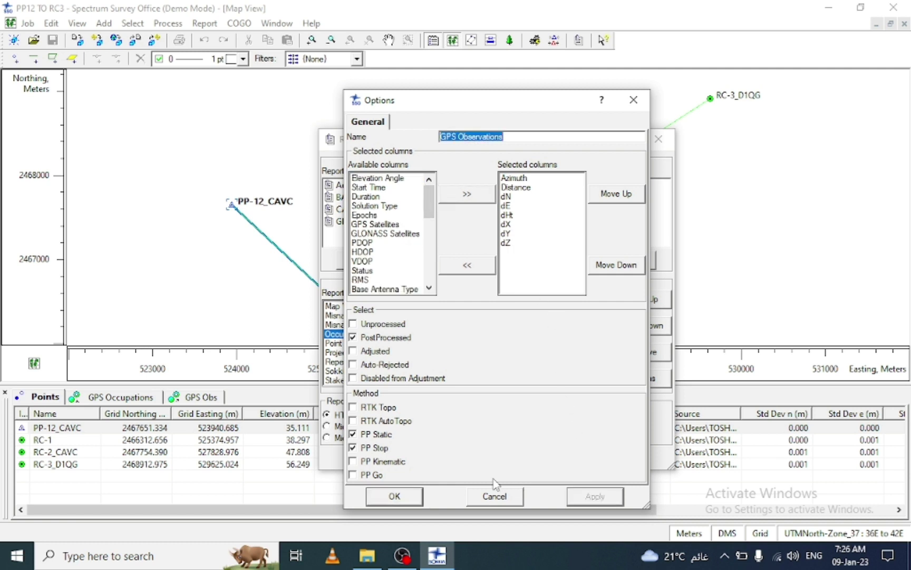
left_click(395, 496)
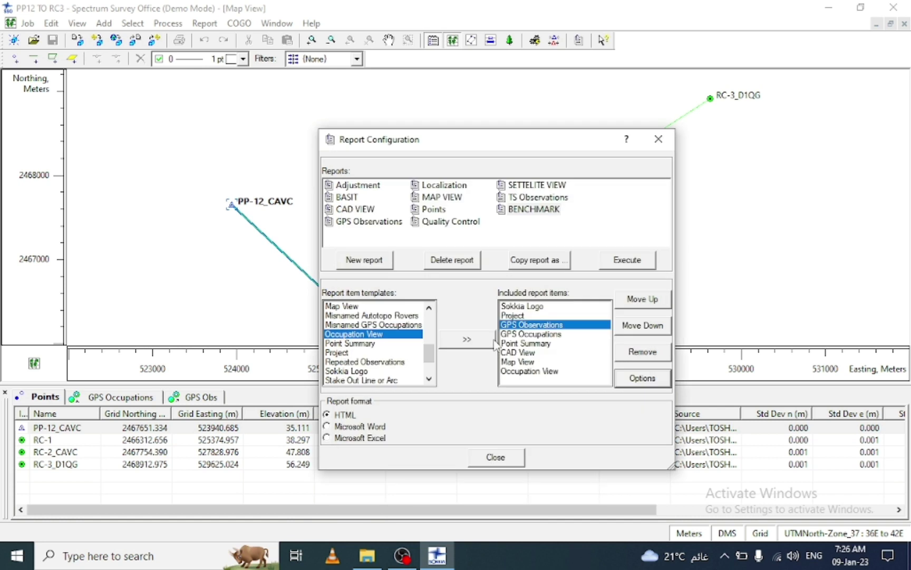
Remove the Point Name and Original Name columns from the GPS Occupations report item's selected columns.
left_click(530, 335)
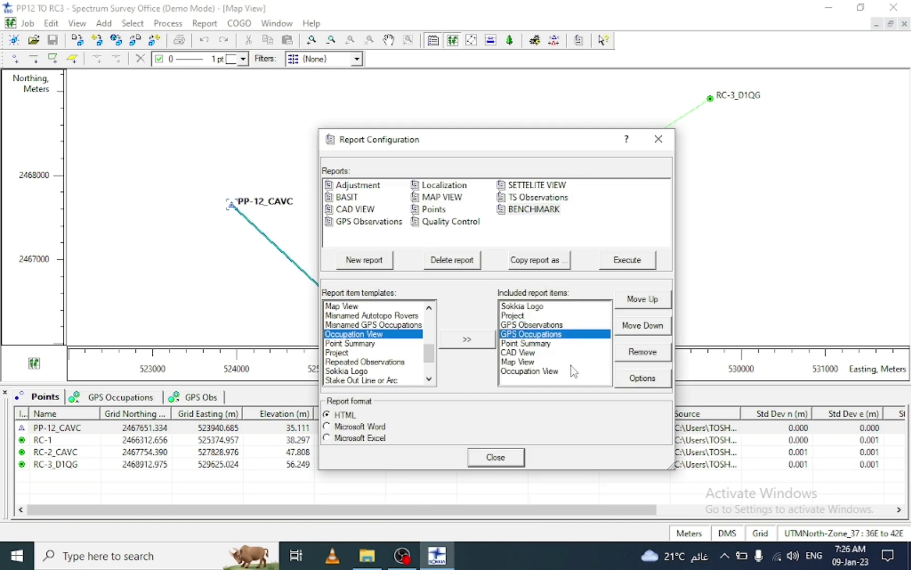
left_click(644, 379)
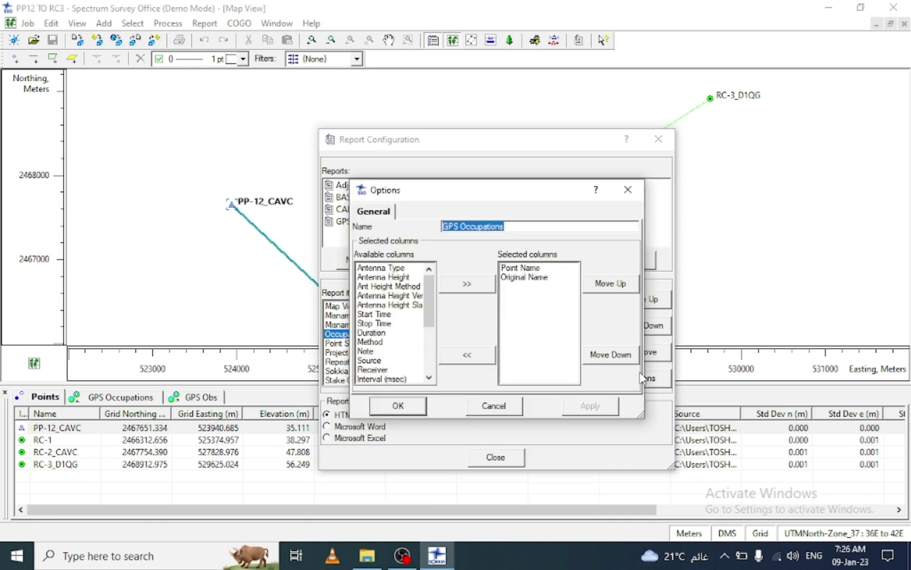
left_click(520, 268)
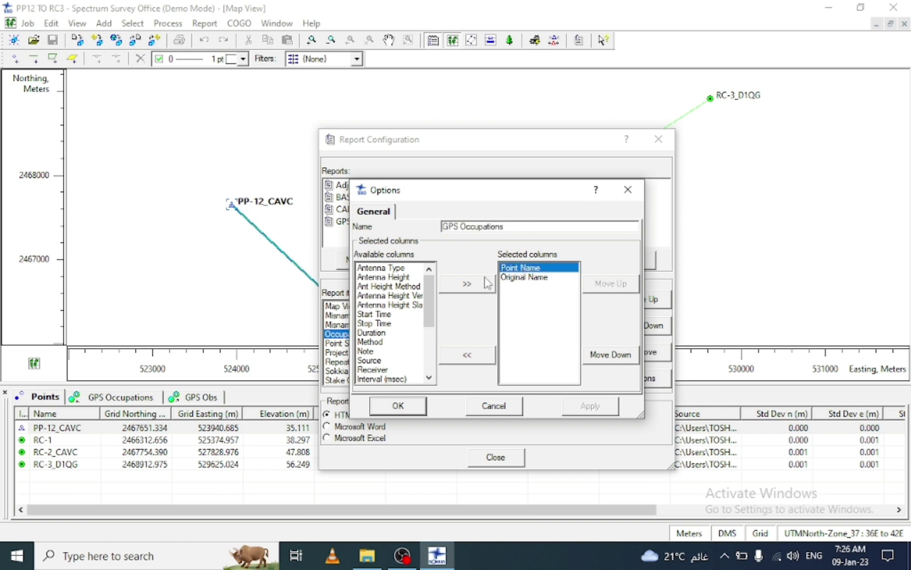
left_click(467, 355)
left_click(521, 269)
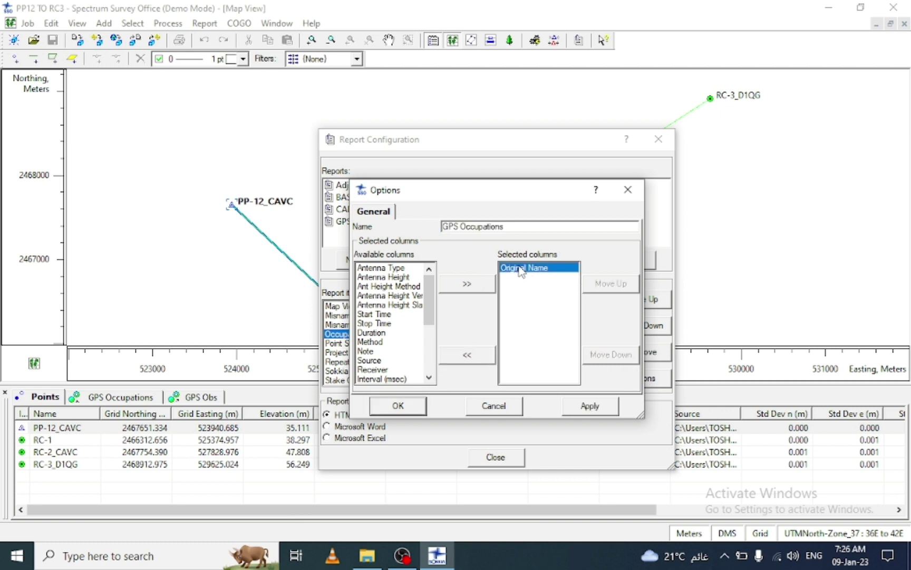
left_click(475, 361)
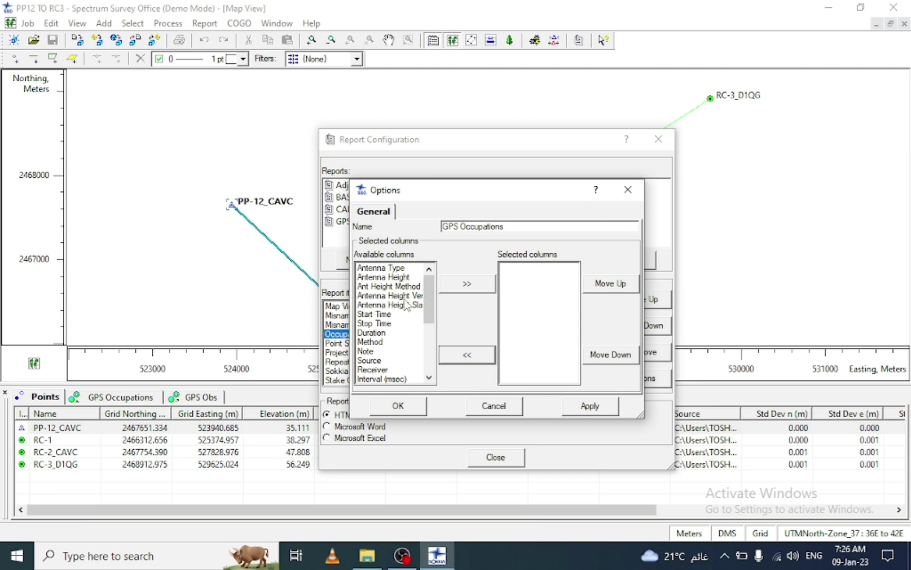
Add the Point Name, Start Time, Stop Time and Duration columns to the GPS Occupations item.
scroll(401, 330, "down", 2)
scroll(400, 331, "down", 3)
left_click(385, 369)
left_click(467, 284)
scroll(419, 313, "up", 4)
left_click(380, 314)
left_click(467, 284)
left_click_drag(379, 314, 374, 323)
left_click(467, 284)
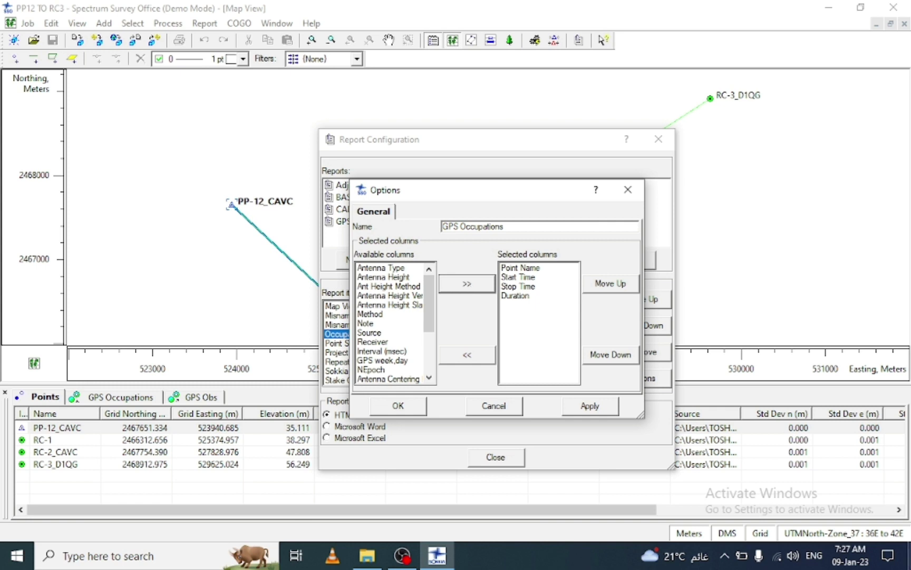
Add the Antenna Height, Method and Antenna Type columns to the GPS Occupations item and save its options.
left_click(384, 277)
left_click(467, 284)
left_click(375, 305)
left_click(467, 284)
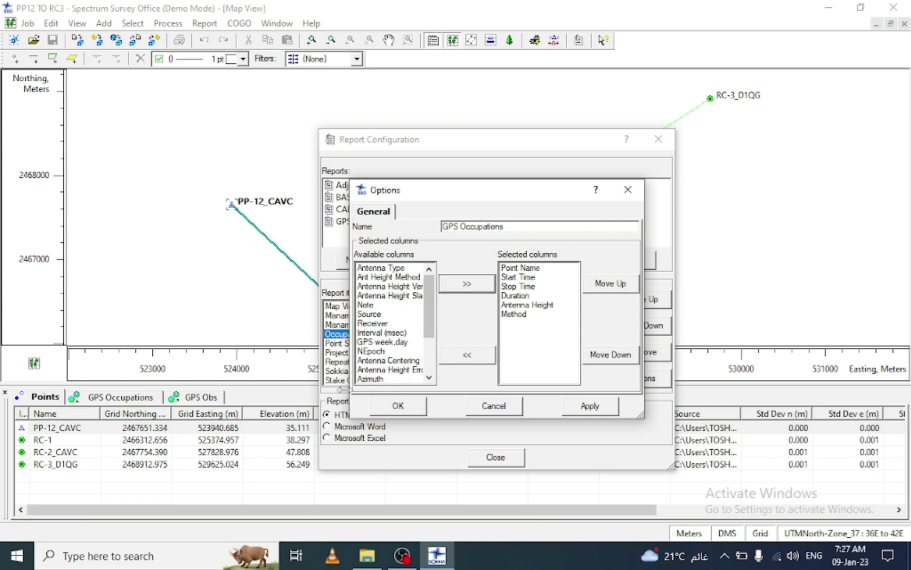
left_click(380, 268)
left_click(467, 284)
scroll(379, 374, "down", 2)
scroll(379, 375, "up", 2)
left_click(589, 405)
left_click(398, 405)
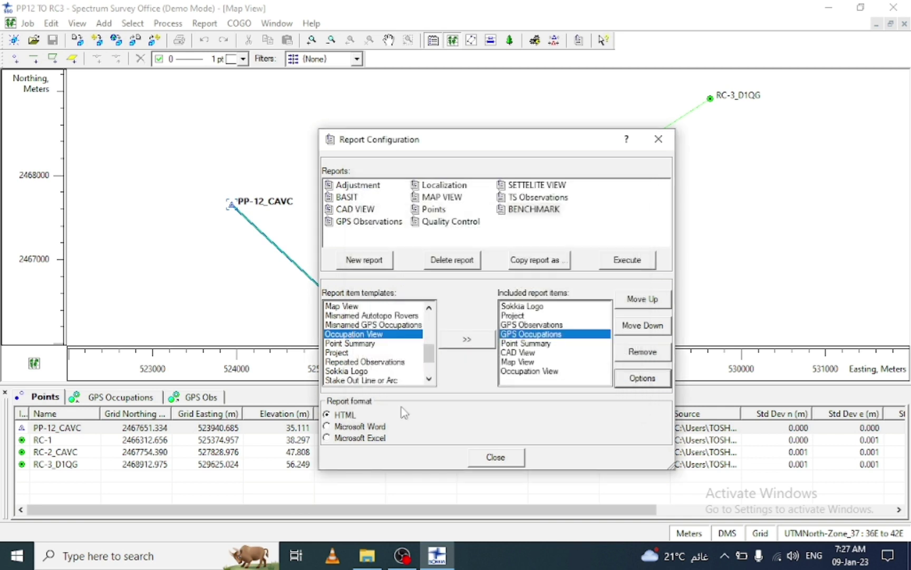
Remove the Code column from the Point Summary report item's selected columns.
left_click(527, 344)
left_click(642, 381)
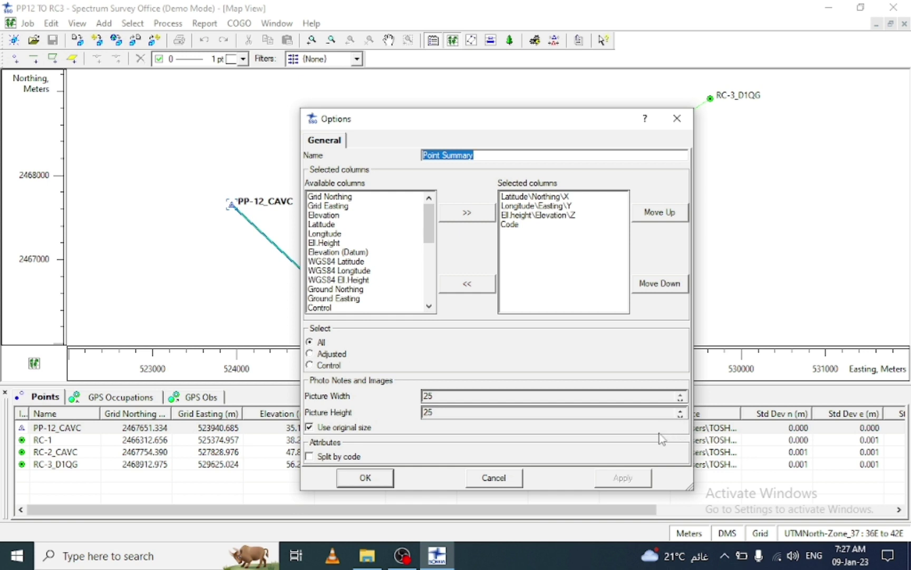
left_click(510, 225)
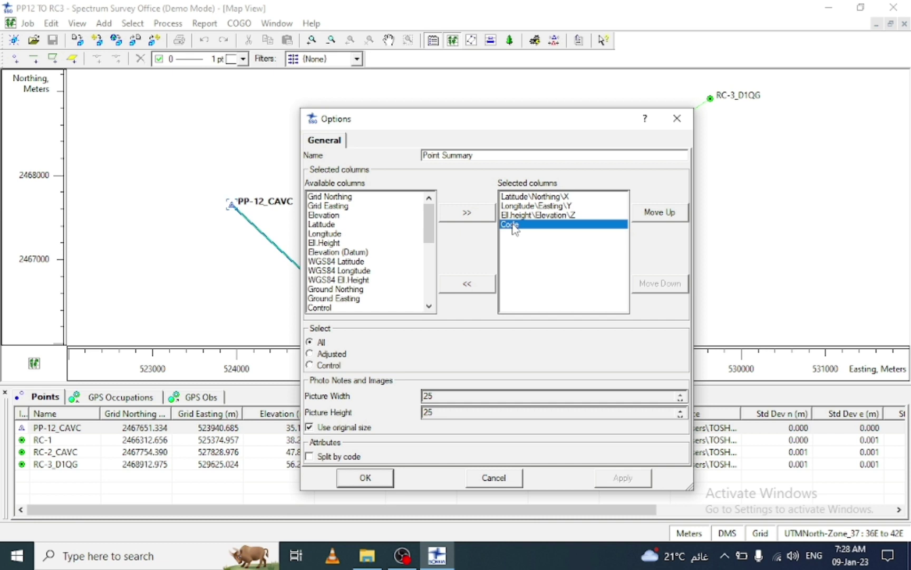
left_click(471, 285)
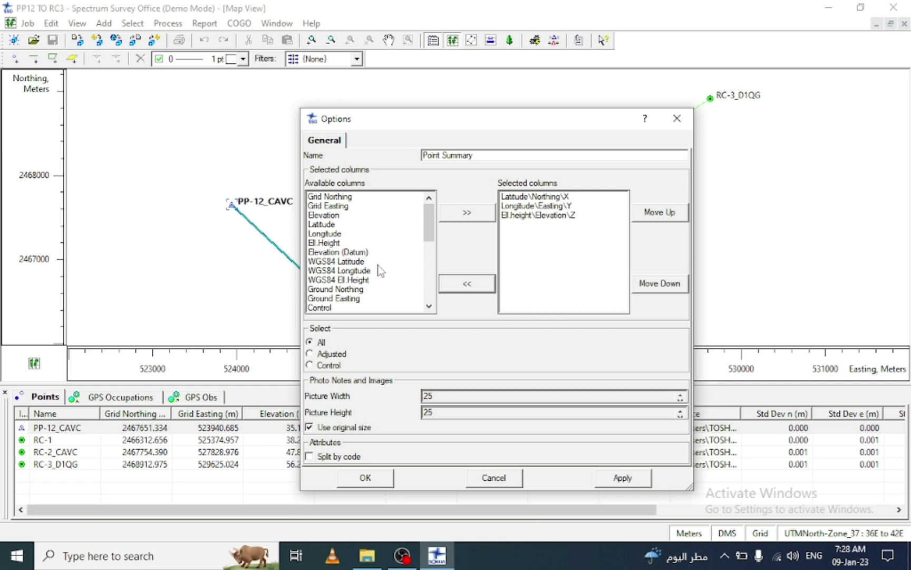
Add the Grid Northing and Grid Easting columns to the Point Summary item.
left_click(336, 199)
left_click(468, 218)
left_click(335, 197)
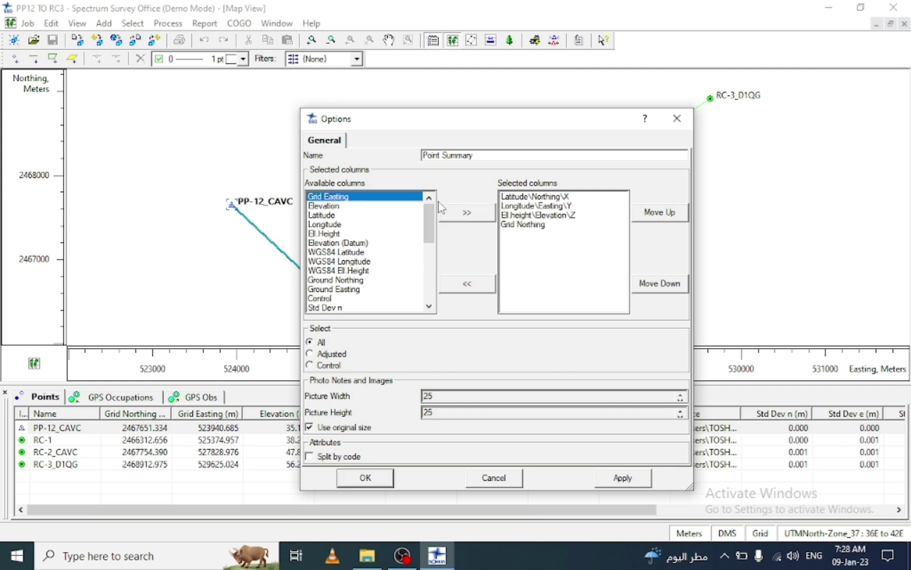
left_click(478, 216)
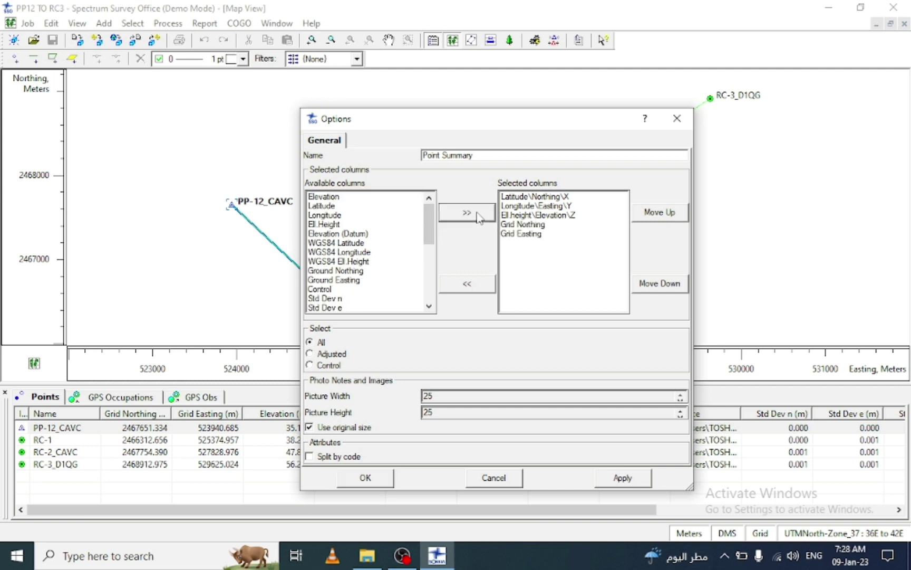
Reorder the Point Summary columns so Grid Easting comes first and Grid Northing second, and save the item's options.
left_click(533, 235)
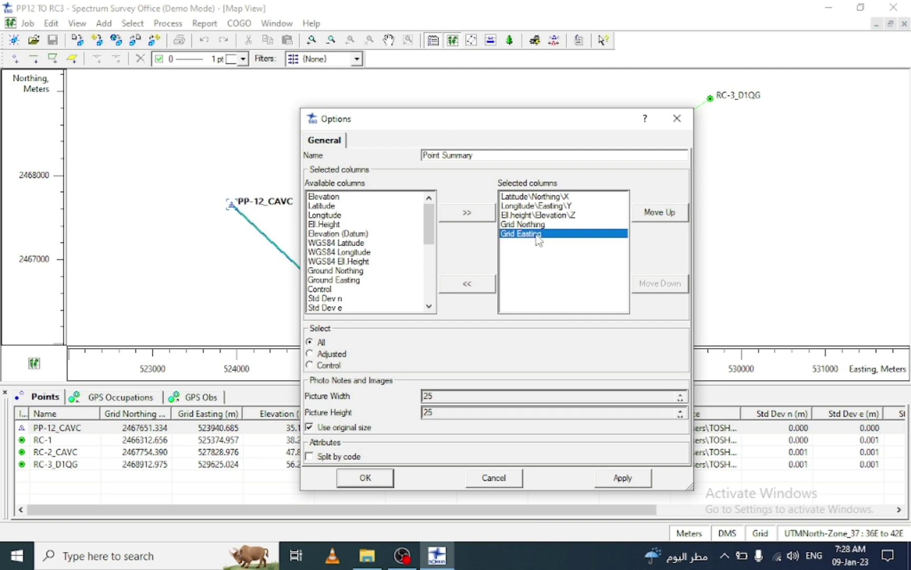
left_click(668, 215)
left_click(669, 216)
double_click(668, 215)
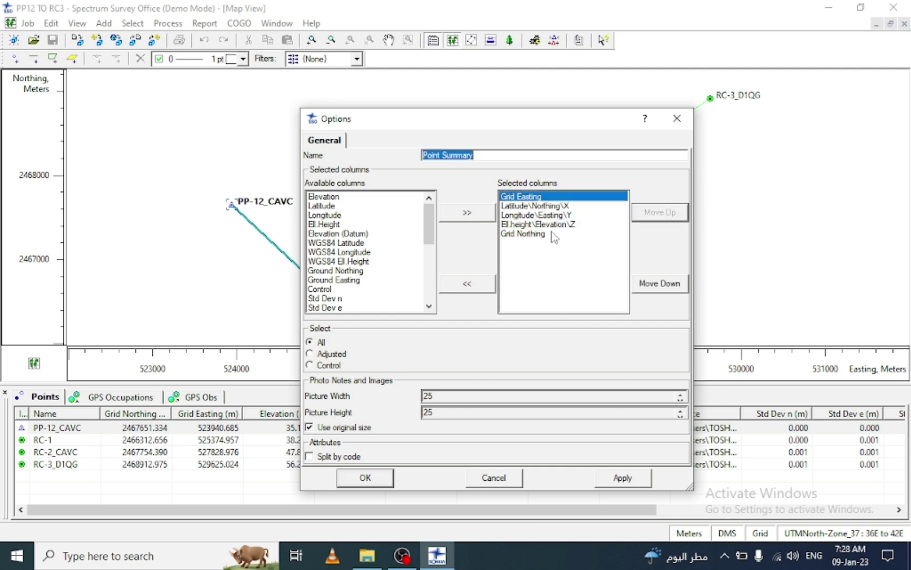
left_click(553, 233)
left_click(665, 213)
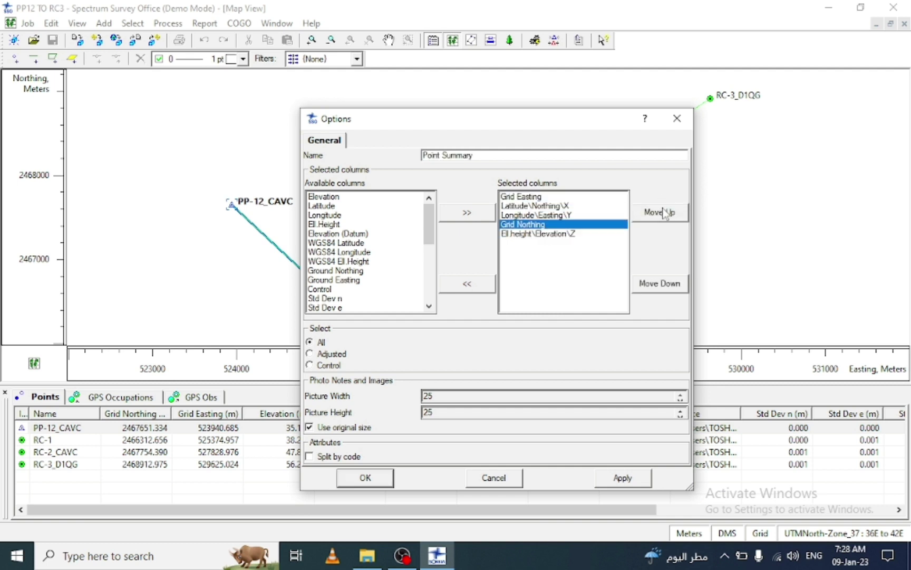
double_click(665, 213)
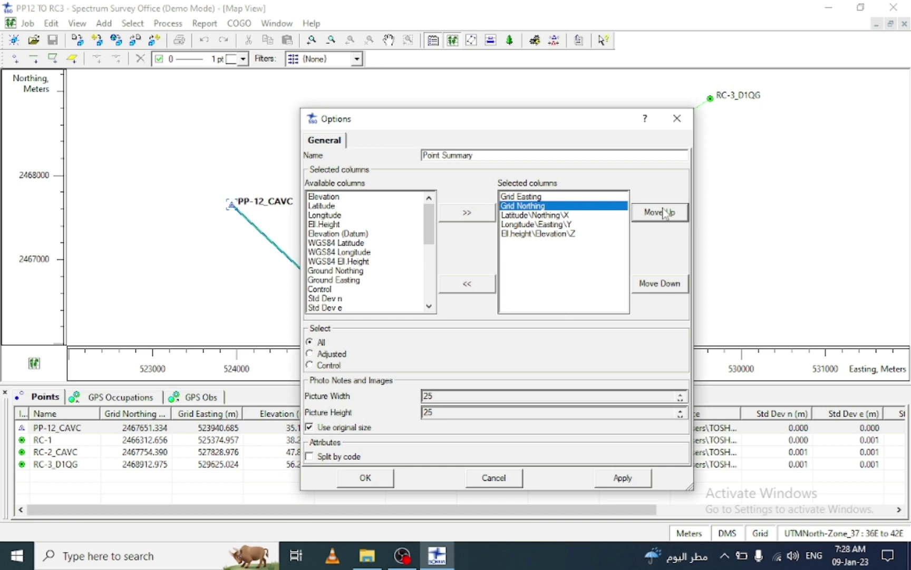
left_click(621, 478)
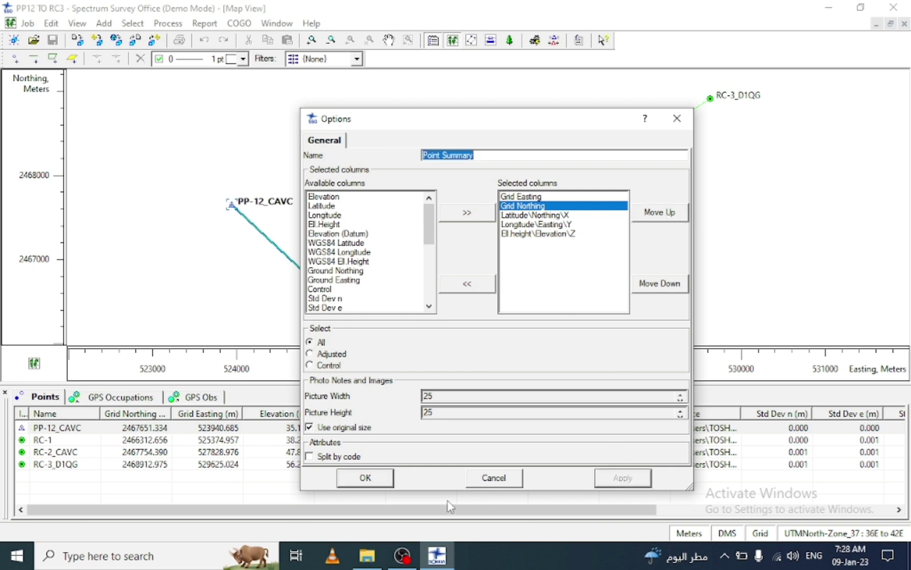
left_click(384, 480)
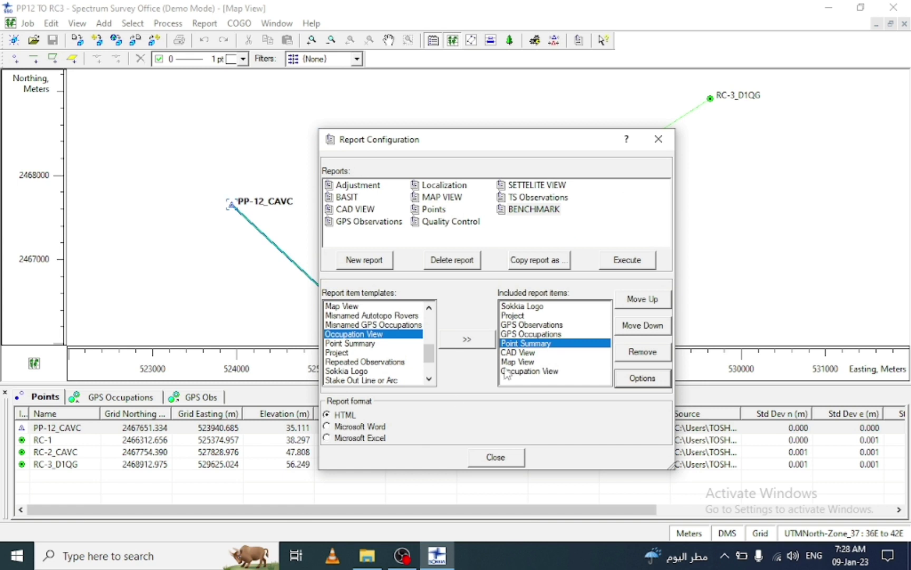
Check the picture size options of the CAD View report item without changing them.
left_click(523, 352)
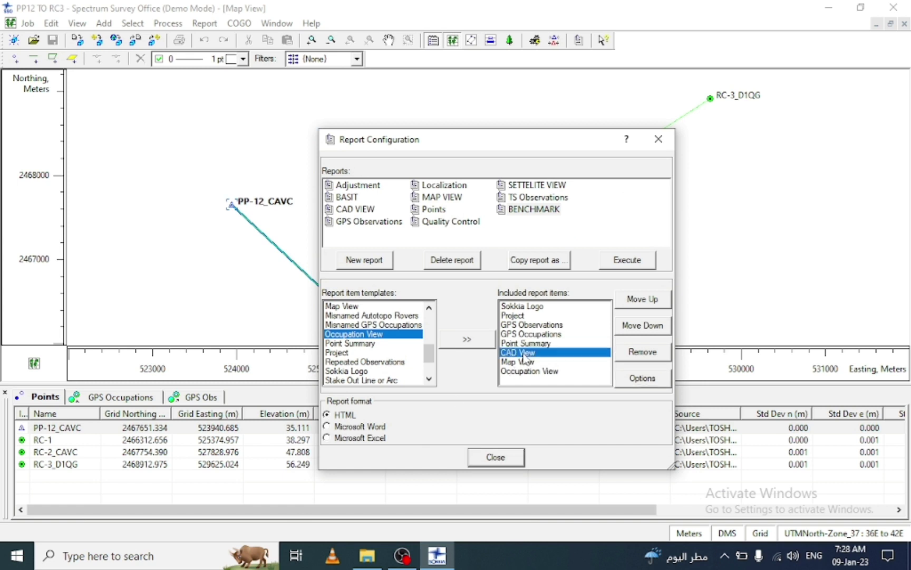
left_click(645, 378)
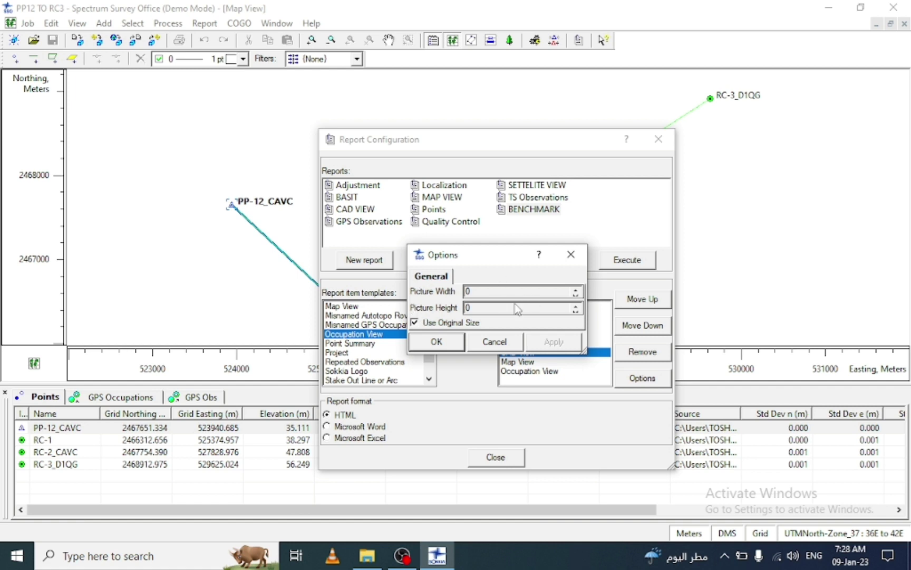
left_click(571, 256)
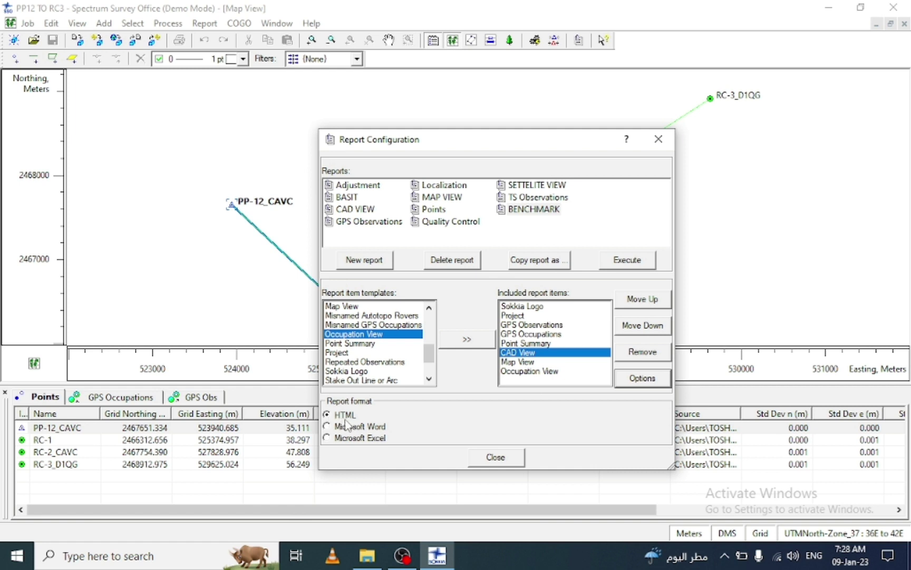
Execute the BENCHMARK report in HTML format, review its tables and map views, and close the report viewer.
left_click(626, 260)
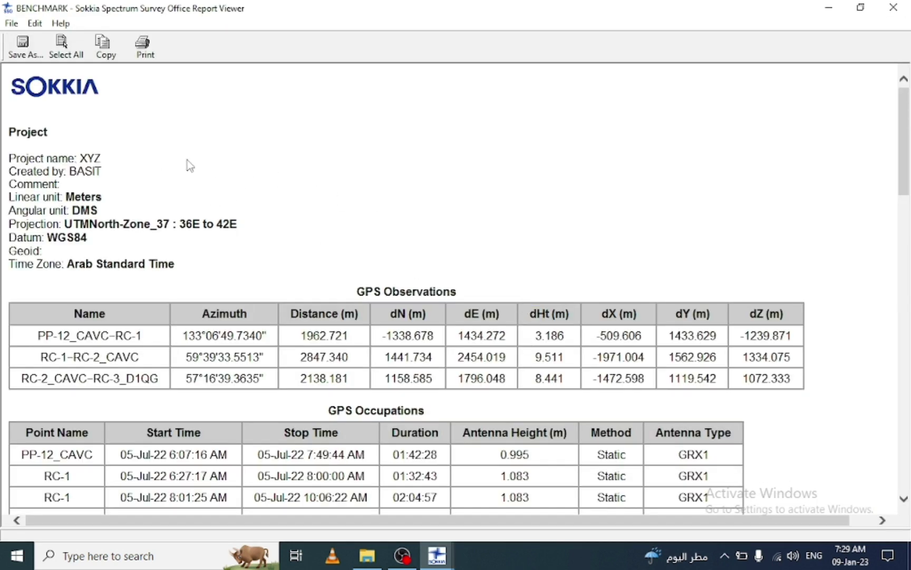
scroll(10, 145, "down", 2)
scroll(9, 145, "up", 2)
scroll(66, 236, "down", 4)
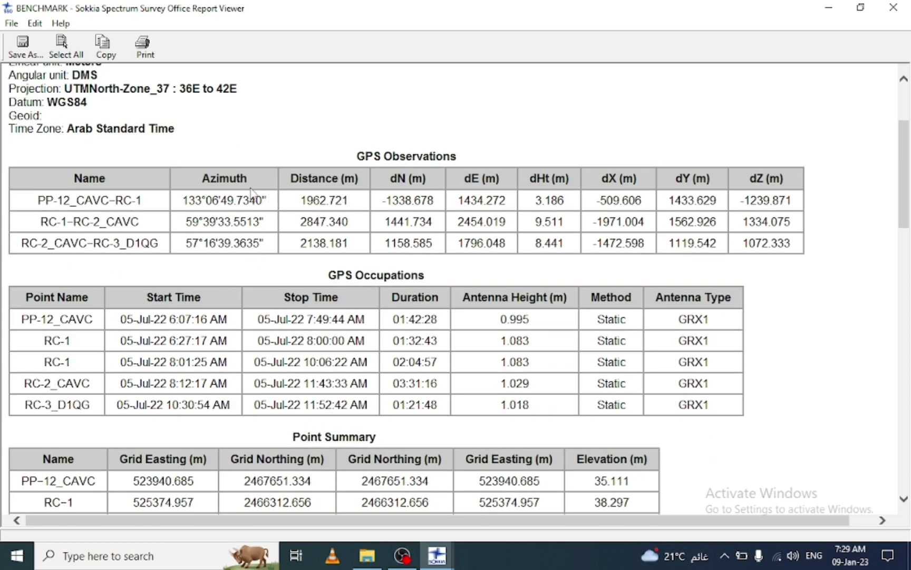
scroll(42, 293, "down", 9)
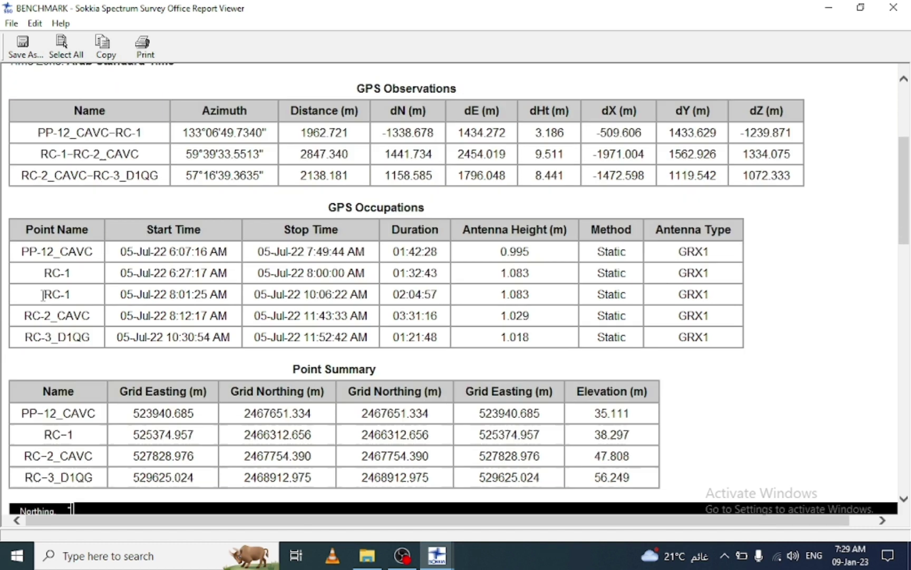
scroll(88, 290, "down", 10)
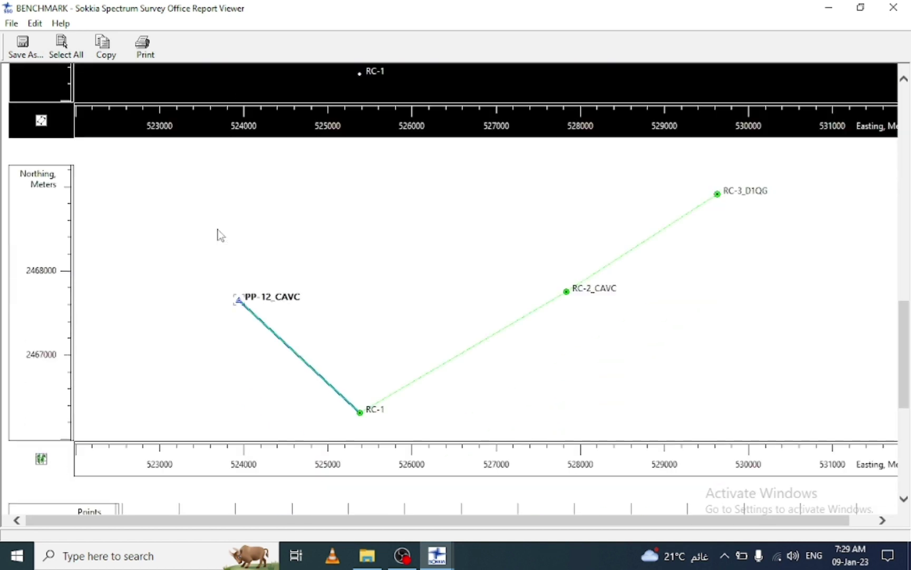
scroll(358, 242, "down", 2)
scroll(420, 352, "up", 20)
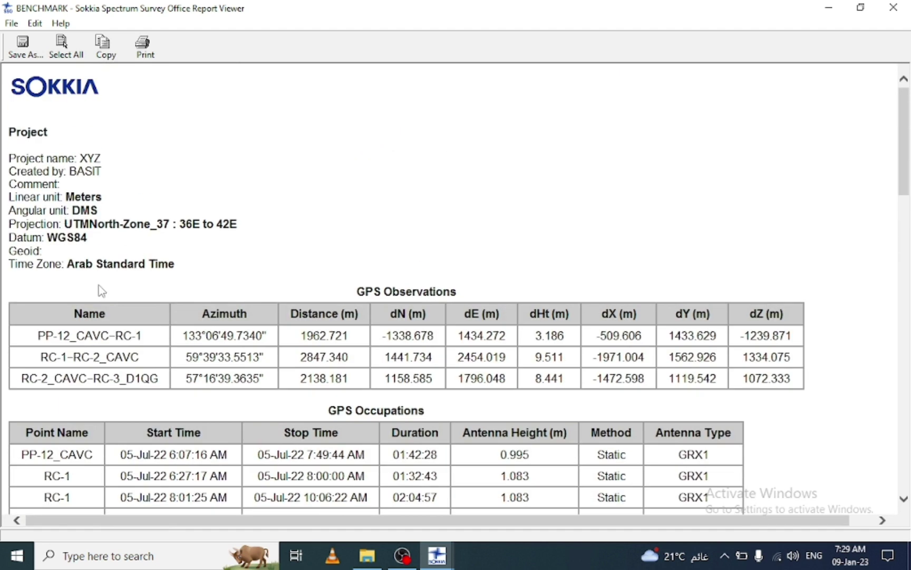
scroll(100, 290, "down", 6)
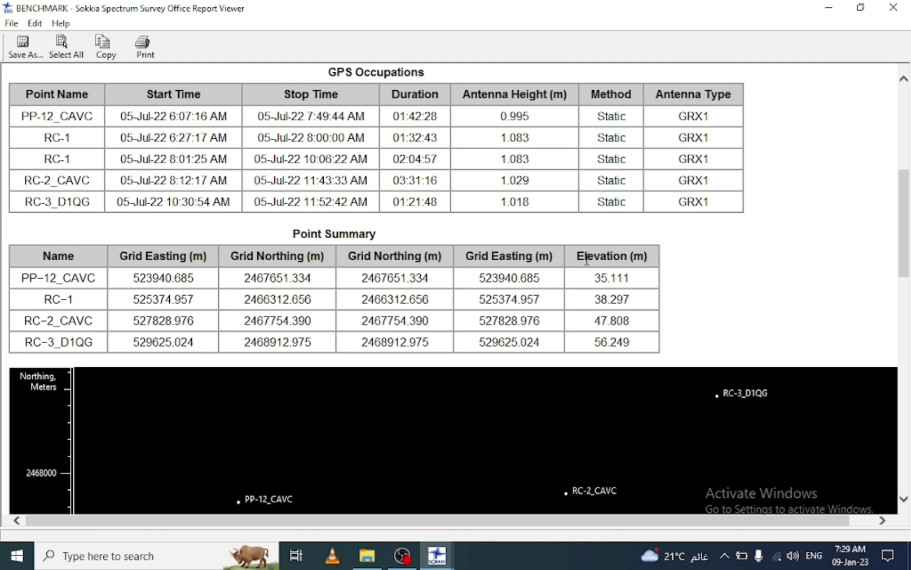
left_click(894, 14)
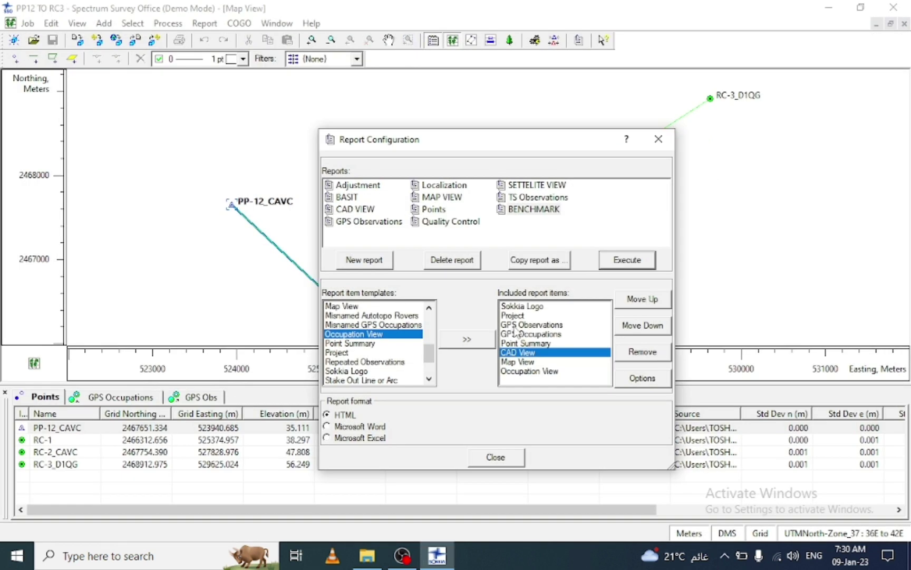
Move the Ell.height\Elevation\Z column of the Point Summary item directly below Grid Northing.
left_click(531, 343)
left_click(640, 379)
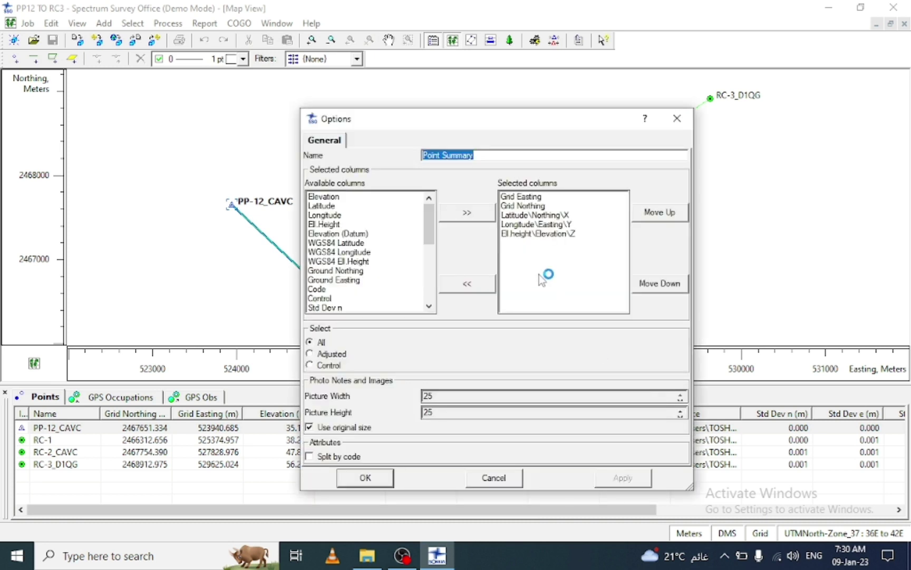
left_click(534, 234)
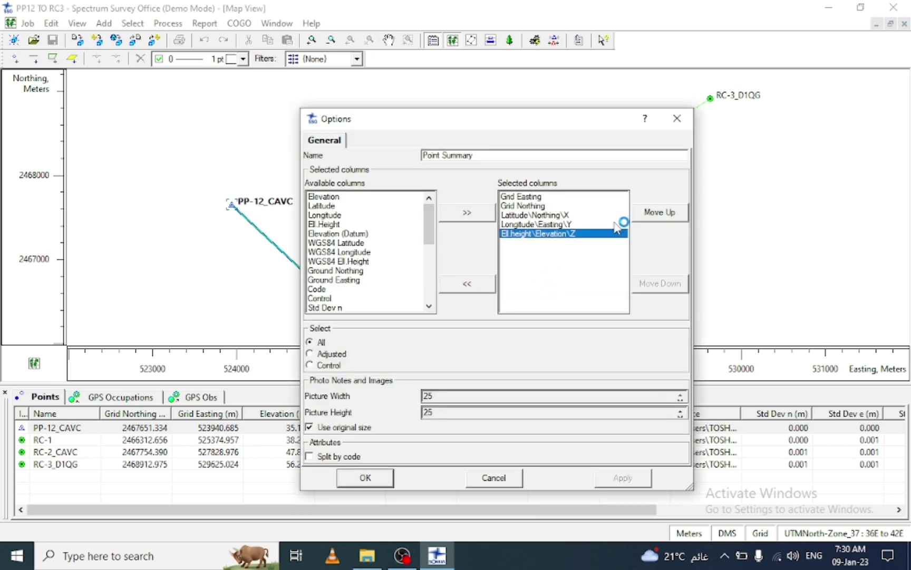
left_click(660, 212)
left_click(660, 212)
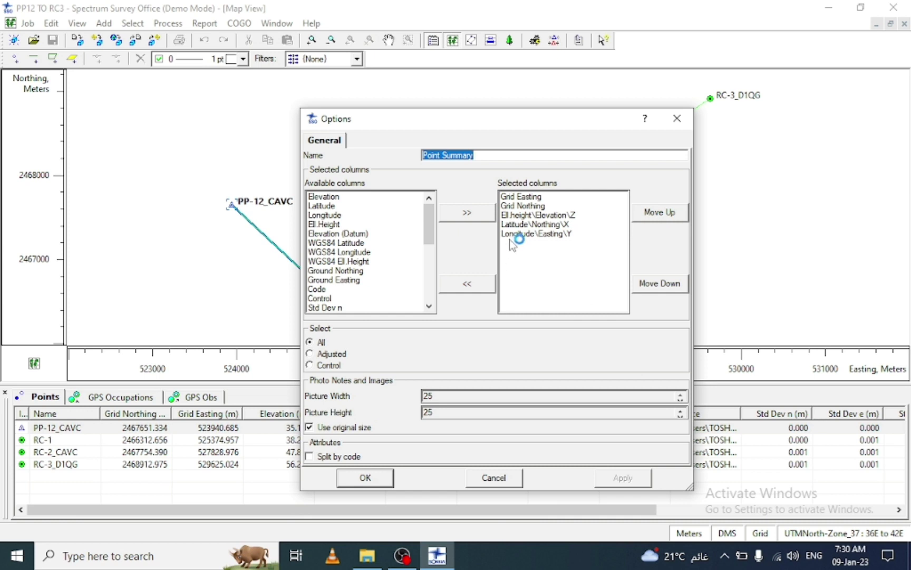
Remove the Latitude\Northing\X and Longitude\Easting\Y columns from the Point Summary item.
left_click(553, 226)
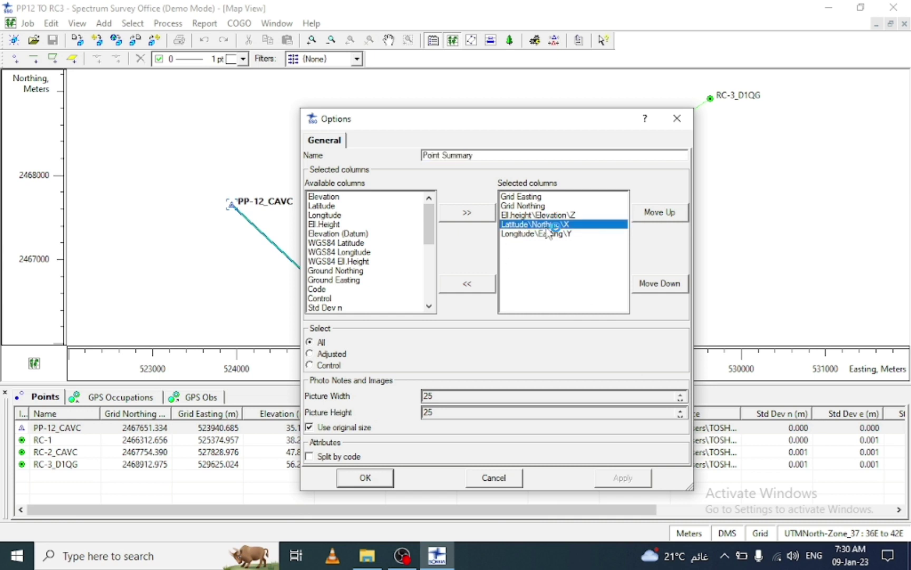
left_click(471, 288)
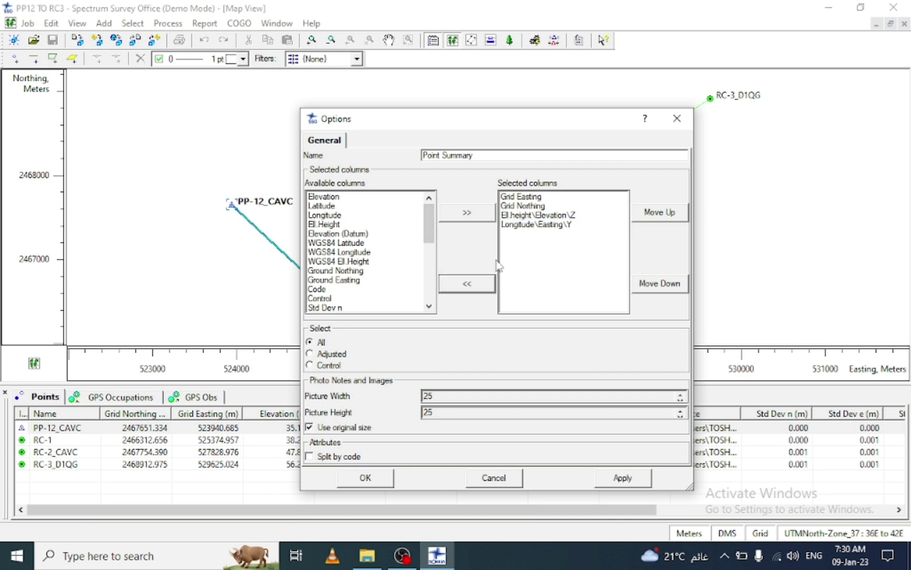
left_click(529, 225)
left_click(475, 289)
Add the Latitude and Longitude columns to the Point Summary item and save its options.
left_click(326, 207)
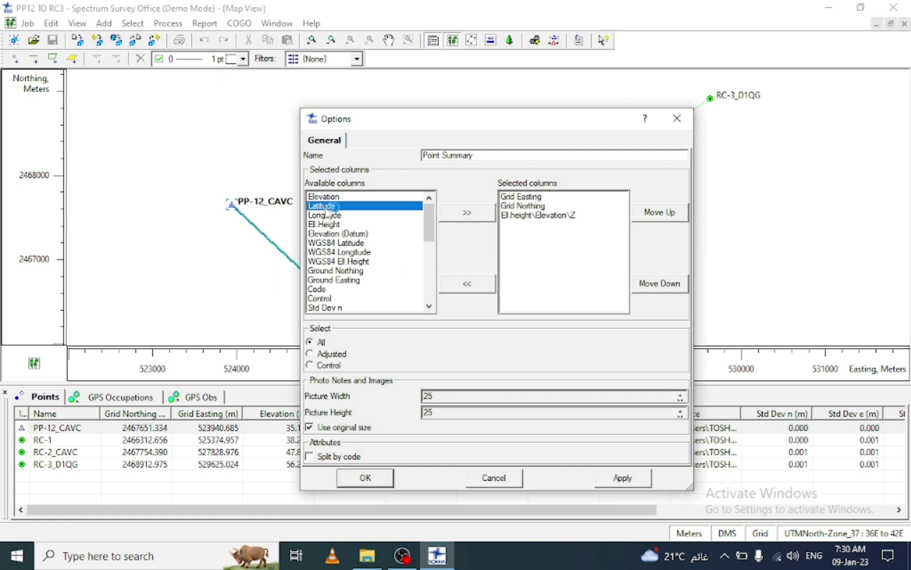
left_click(462, 213)
left_click(334, 206)
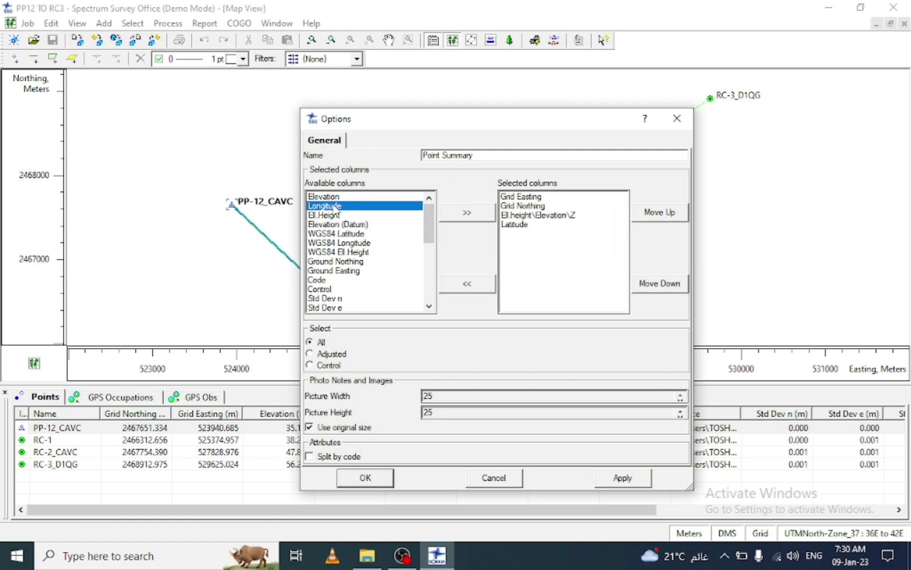
left_click(466, 216)
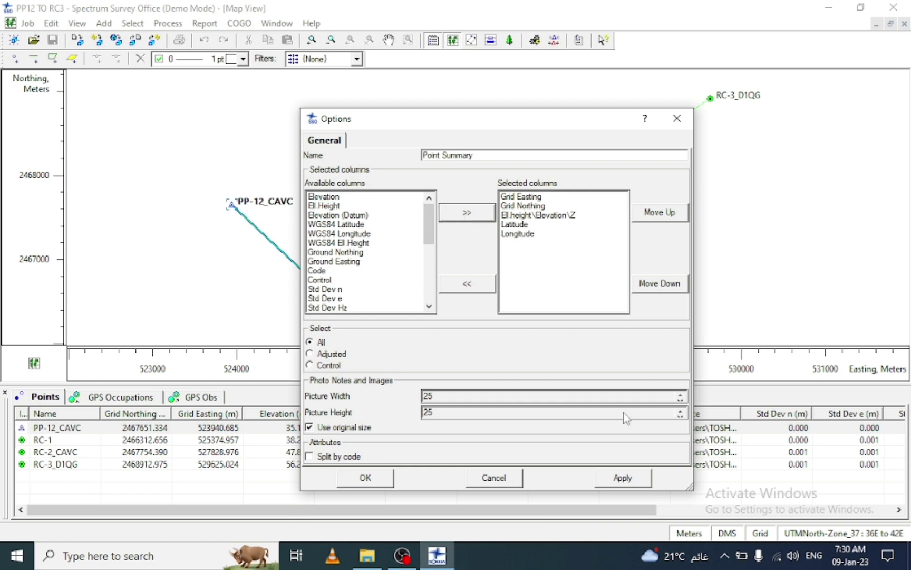
left_click(625, 478)
left_click(387, 478)
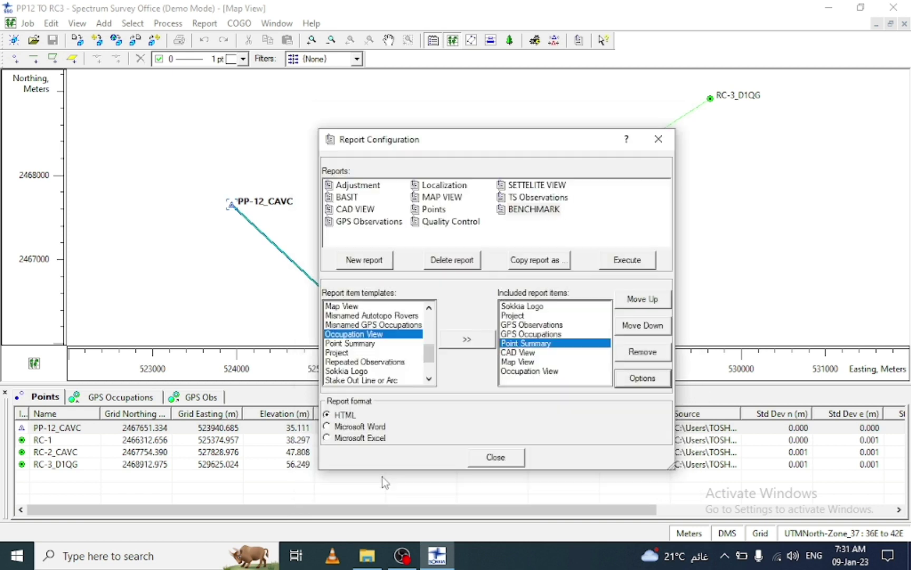
Execute the updated BENCHMARK report to review it, and execute it again in Microsoft Excel format.
left_click(626, 262)
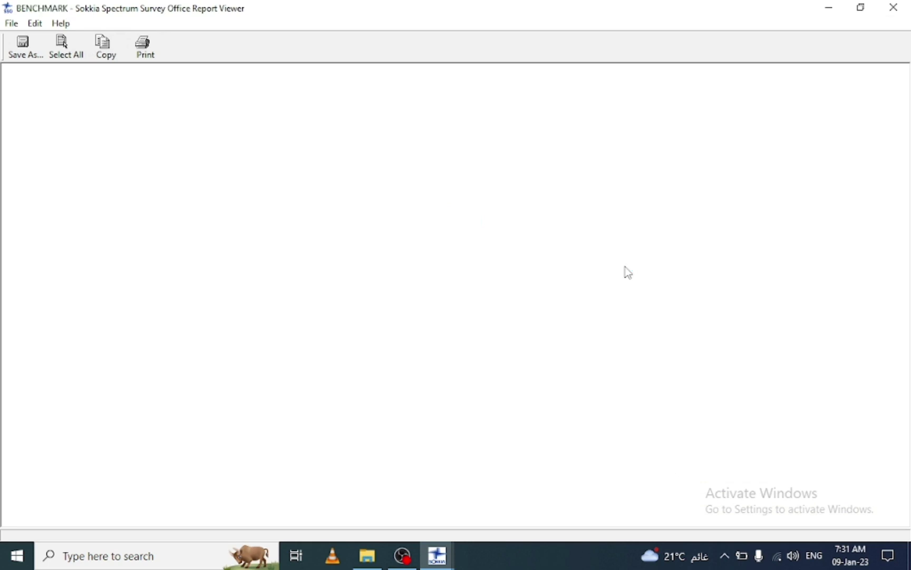
scroll(449, 198, "down", 6)
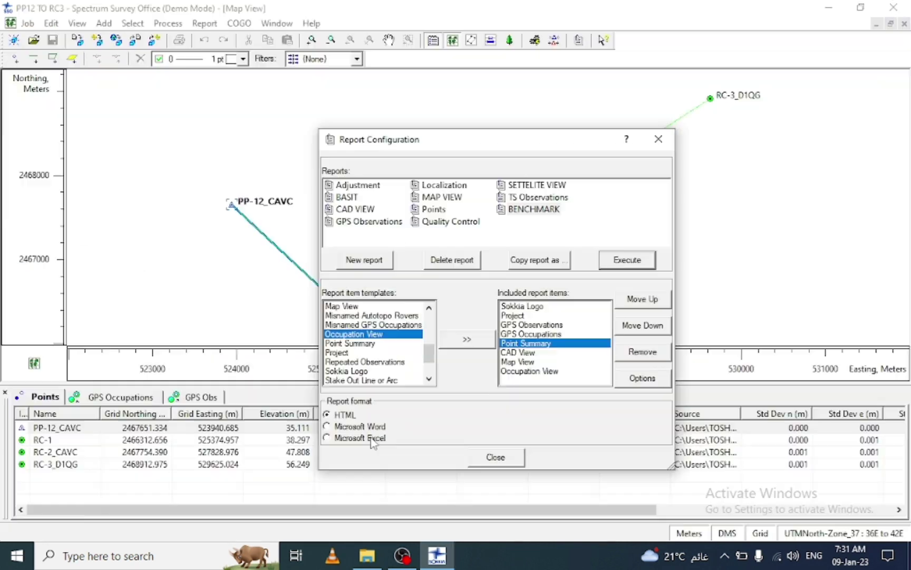
scroll(439, 284, "down", 10)
scroll(439, 284, "down", 10)
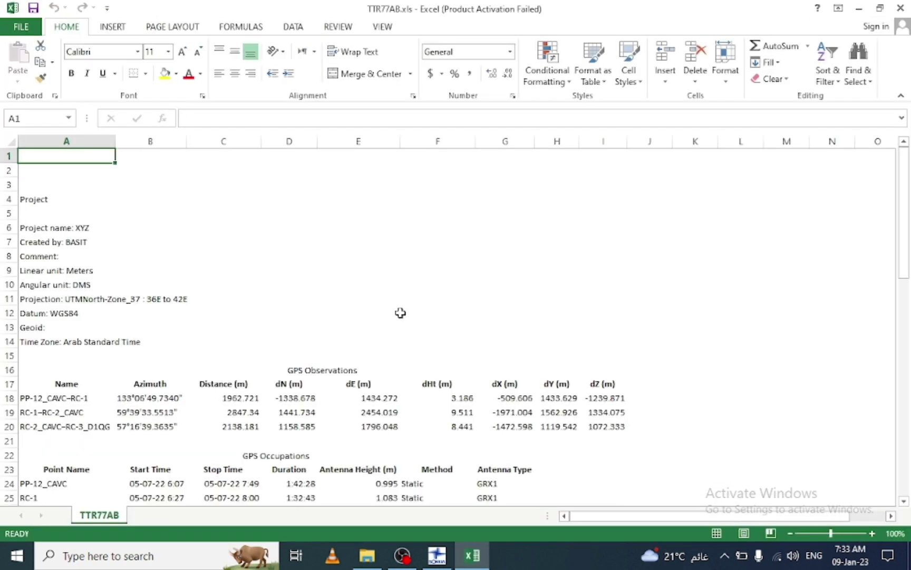
Apply all borders to the GPS Observations data range A18:I21 in the exported Excel report.
left_click_drag(607, 398, 32, 438)
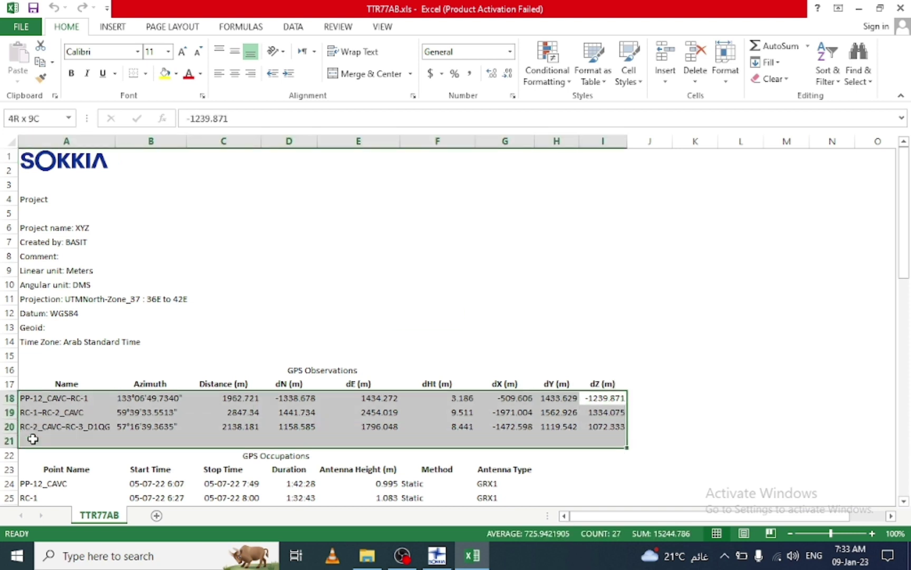
left_click(145, 74)
left_click(170, 195)
left_click(348, 298)
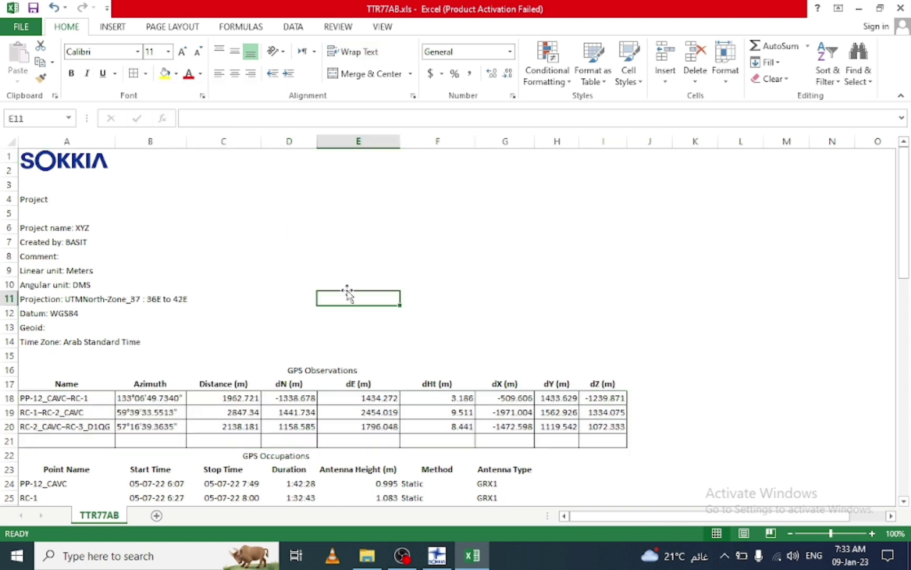
Apply all borders to the GPS Occupations data in A24:G28 and the Point Summary data in A32:F35.
scroll(346, 248, "down", 5)
left_click_drag(490, 270, 10, 325)
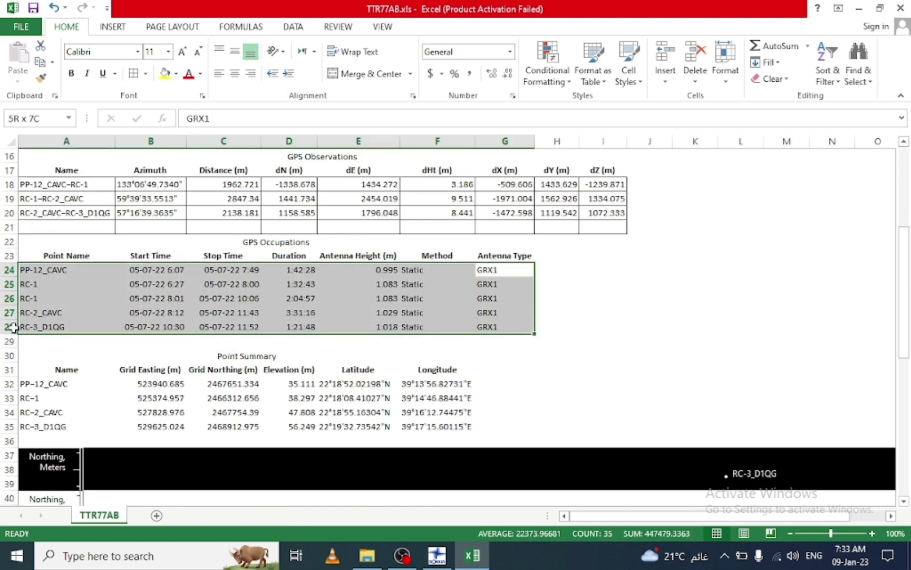
scroll(421, 344, "down", 1)
left_click_drag(471, 341, 53, 385)
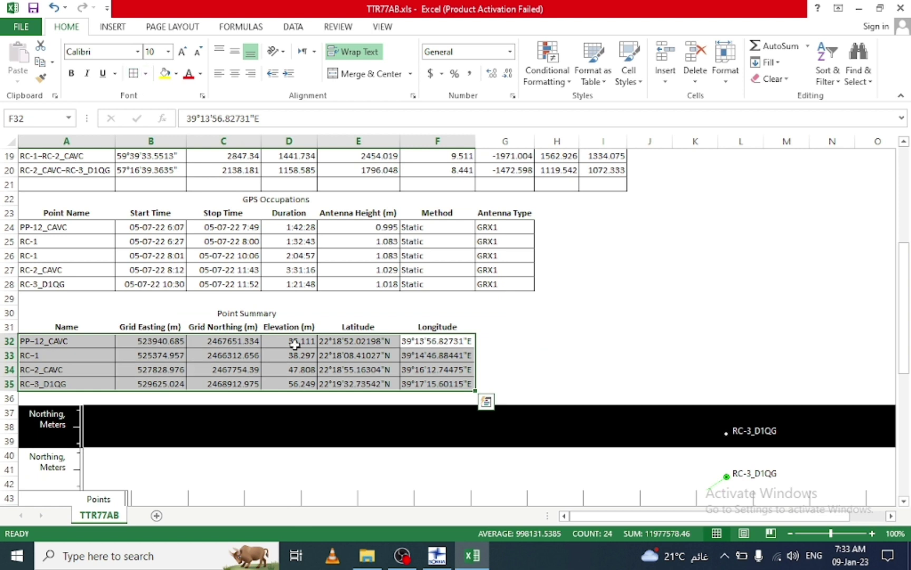
Switch back to Spectrum Survey Office and close the report configuration.
scroll(354, 344, "up", 6)
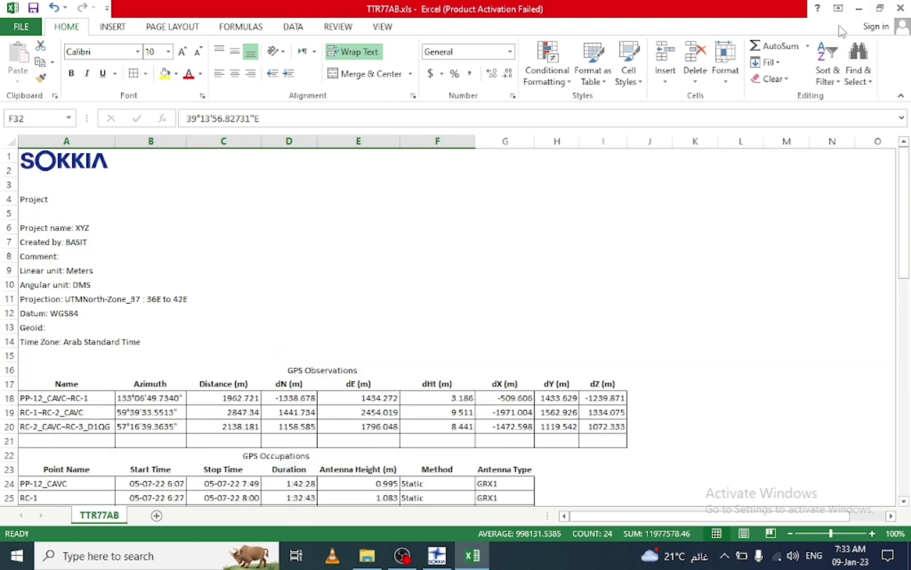
left_click(859, 9)
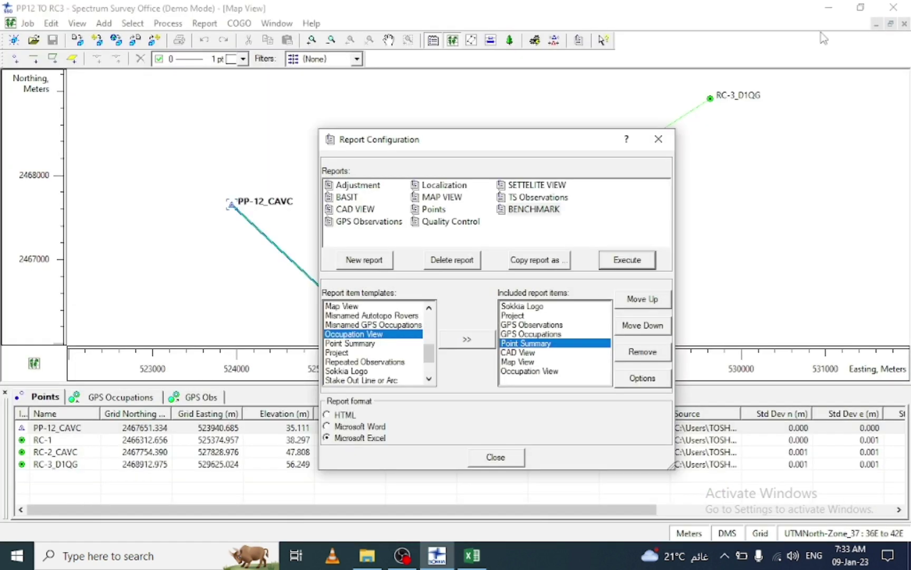
left_click(659, 139)
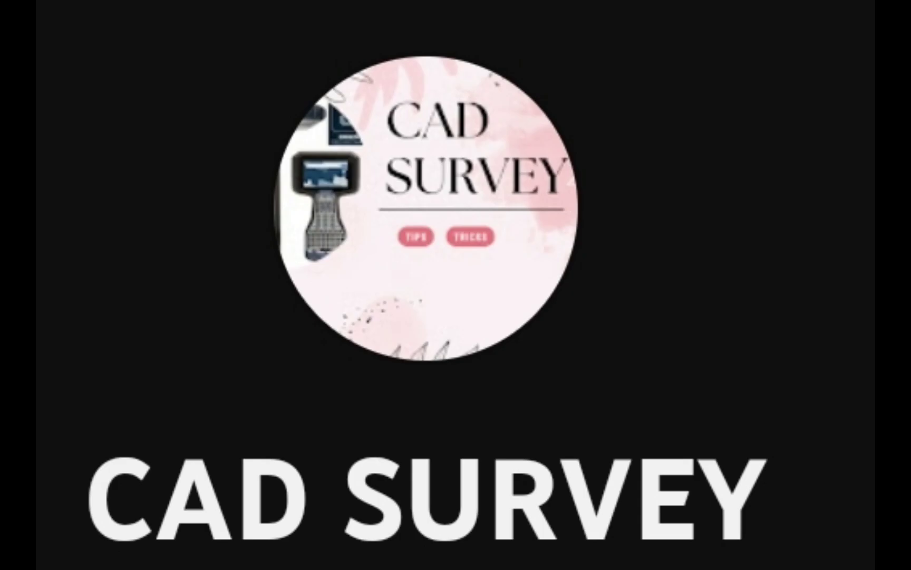